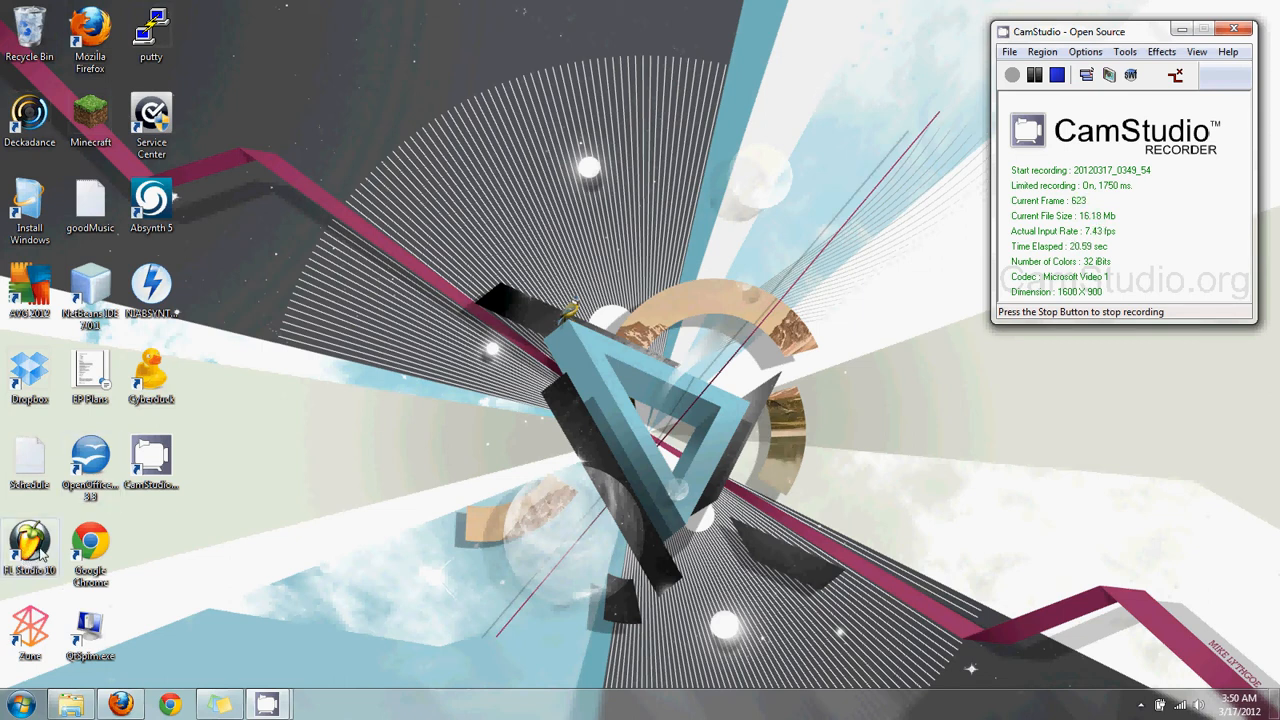
Step: Launch FL Studio 10 and open the recent project tutorial1.flp
double_click(40, 552)
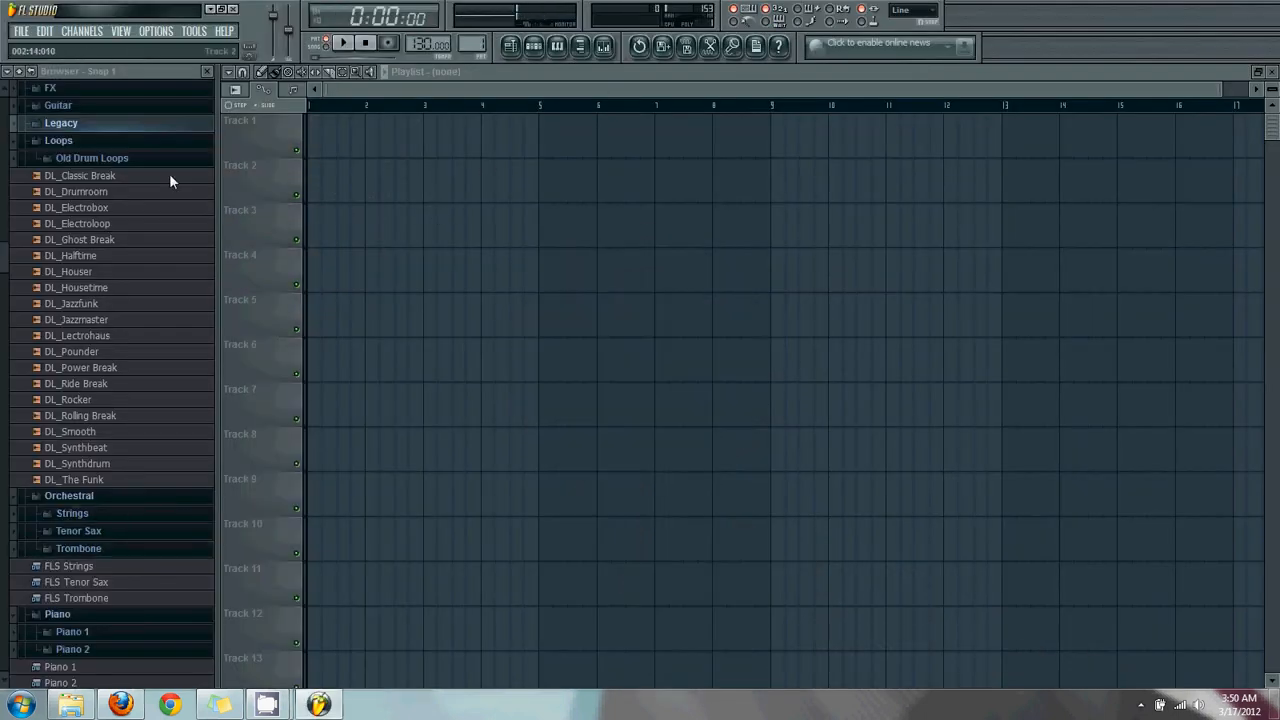
click(21, 31)
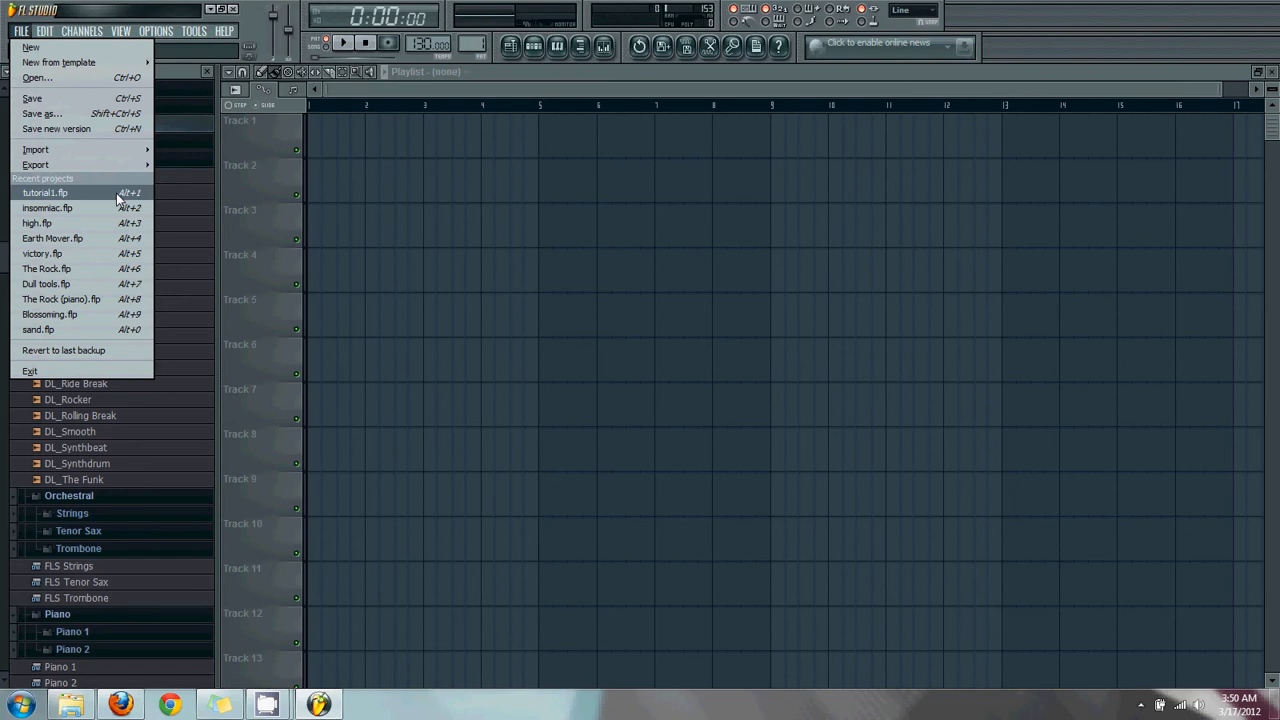
click(45, 192)
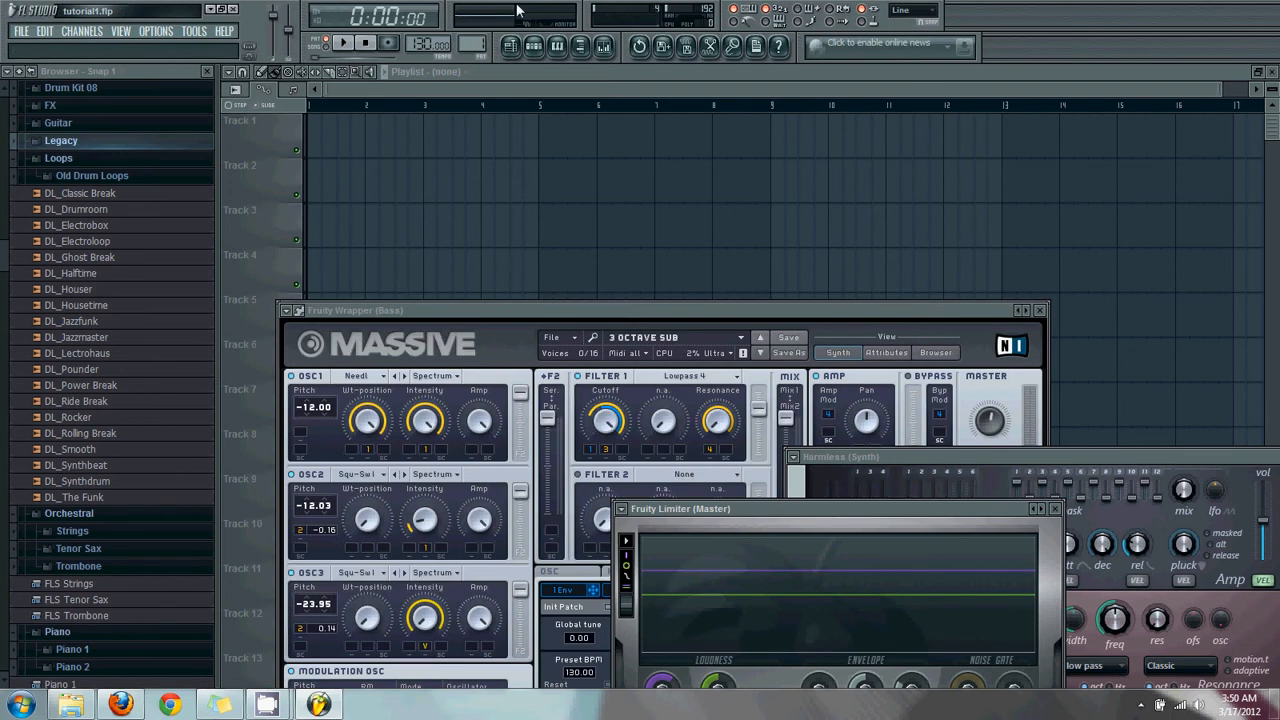
Step: Show the step sequencer and replace the HIP_Kick channel's sample with Kick Basic from the Legacy Club folder
click(534, 47)
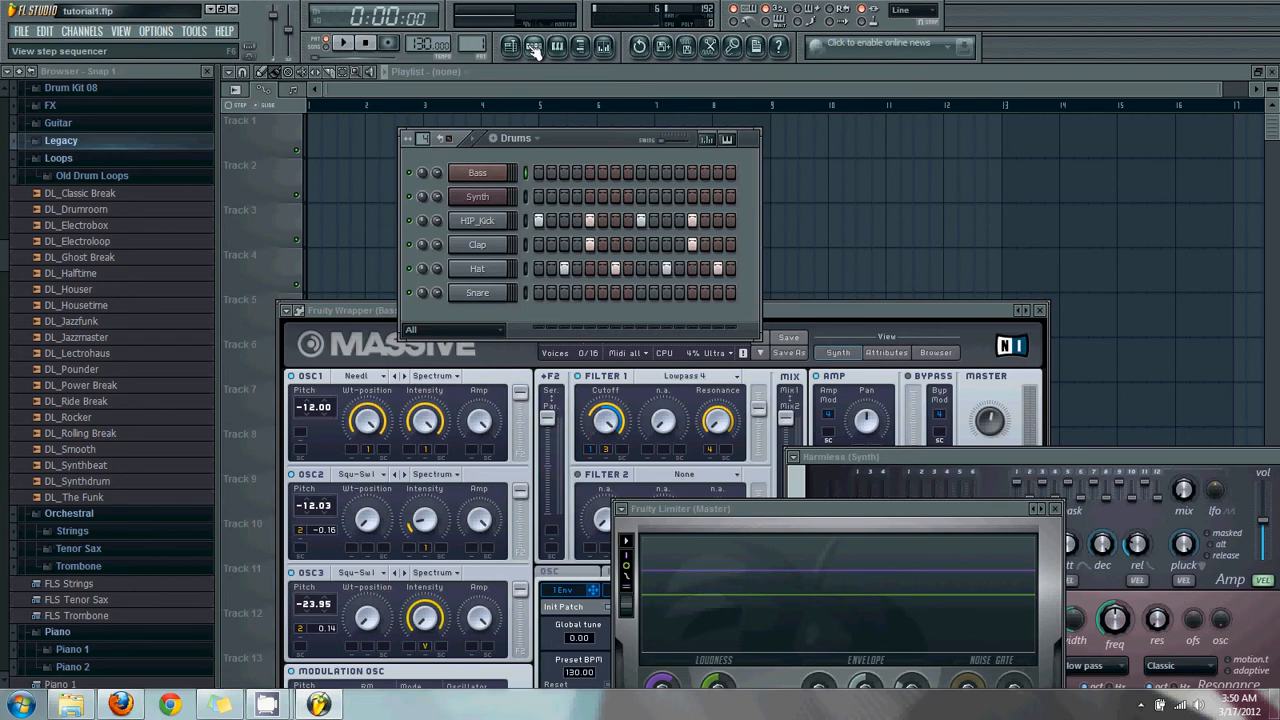
drag(590, 150, 757, 122)
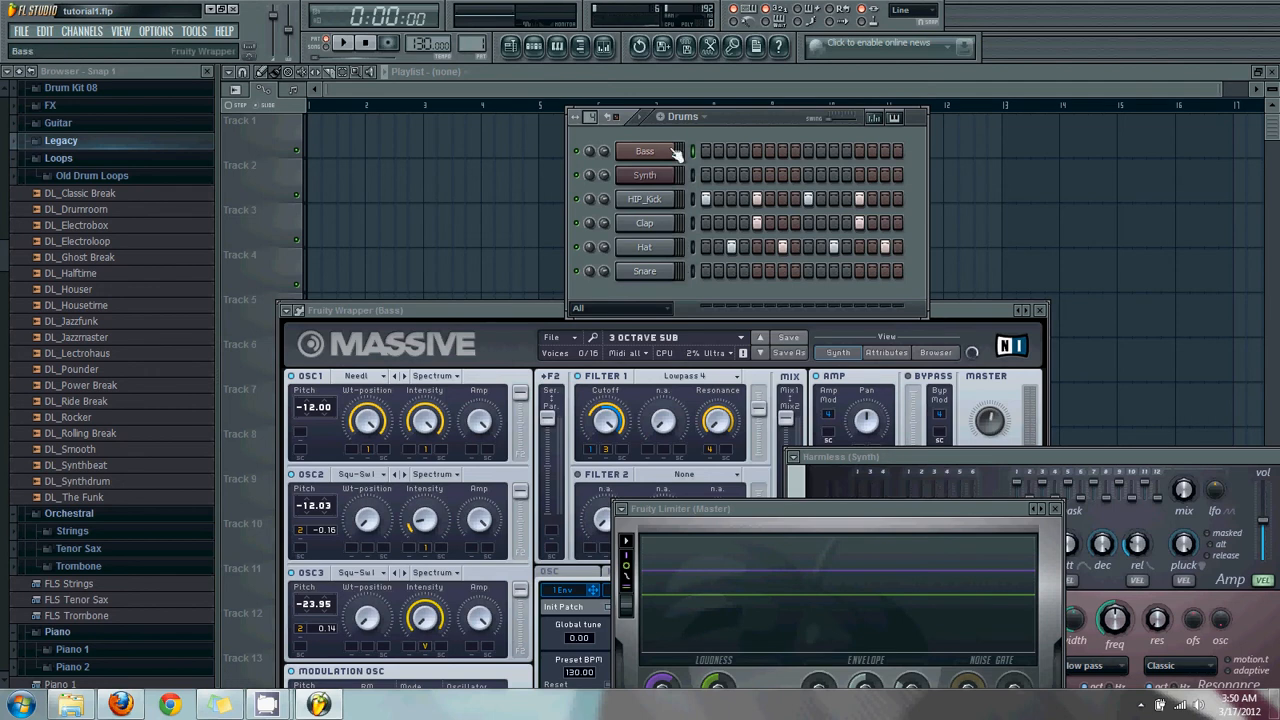
right_click(659, 199)
click(659, 199)
click(660, 200)
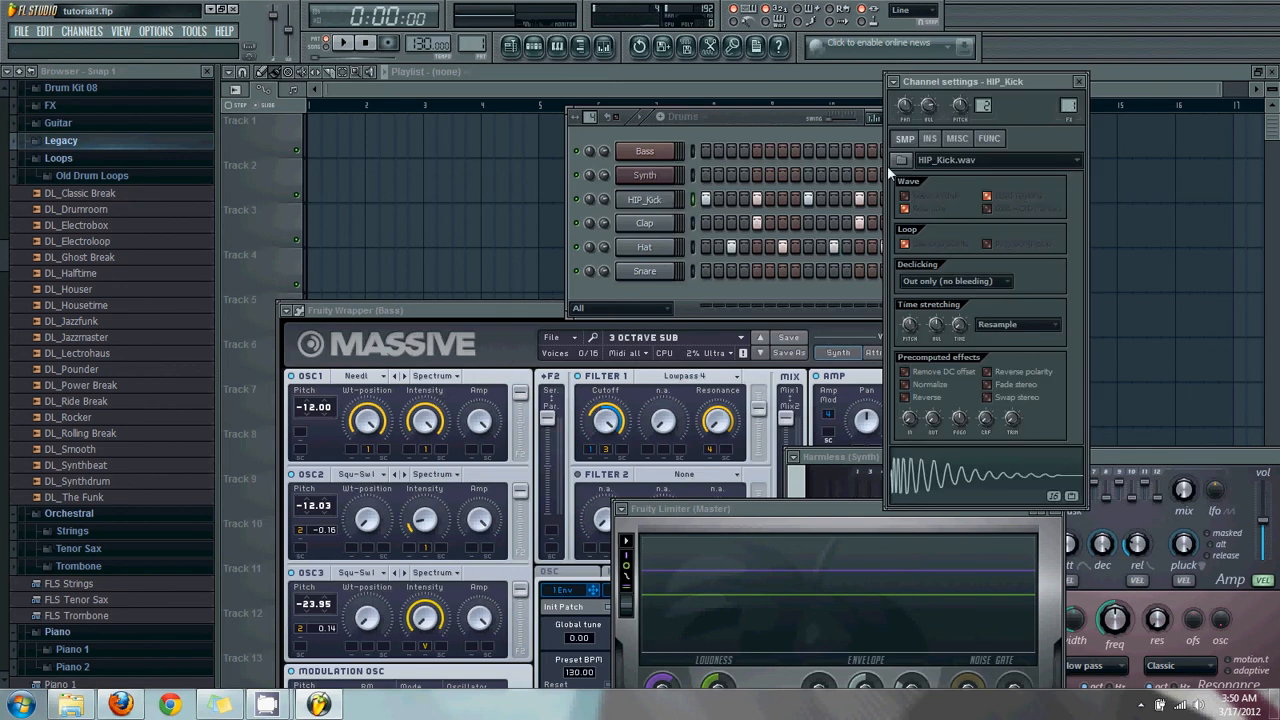
click(906, 164)
click(856, 181)
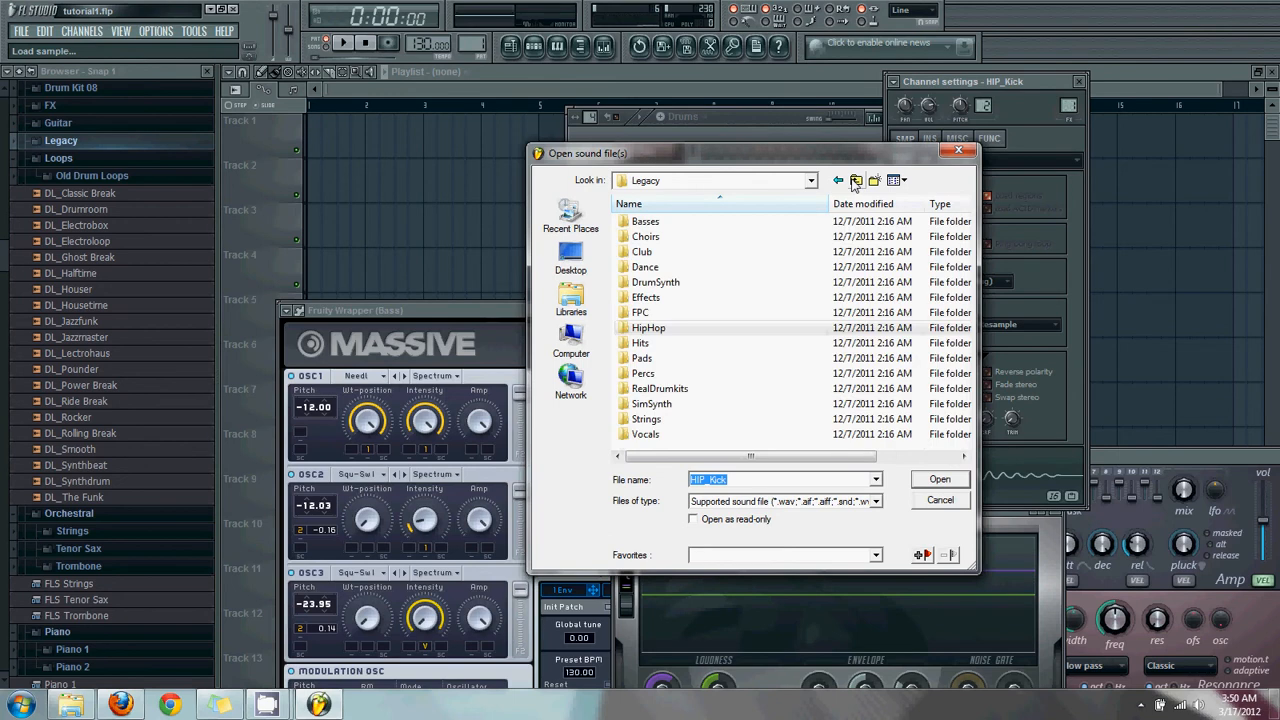
click(672, 266)
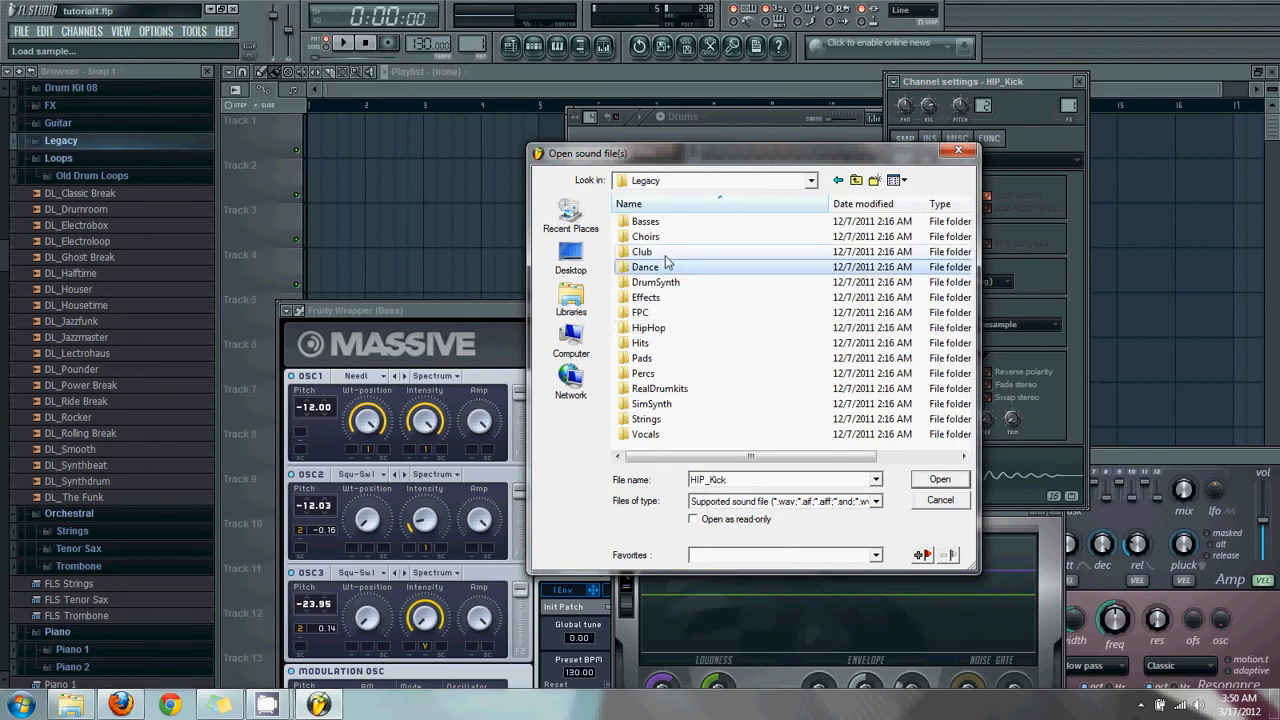
double_click(665, 253)
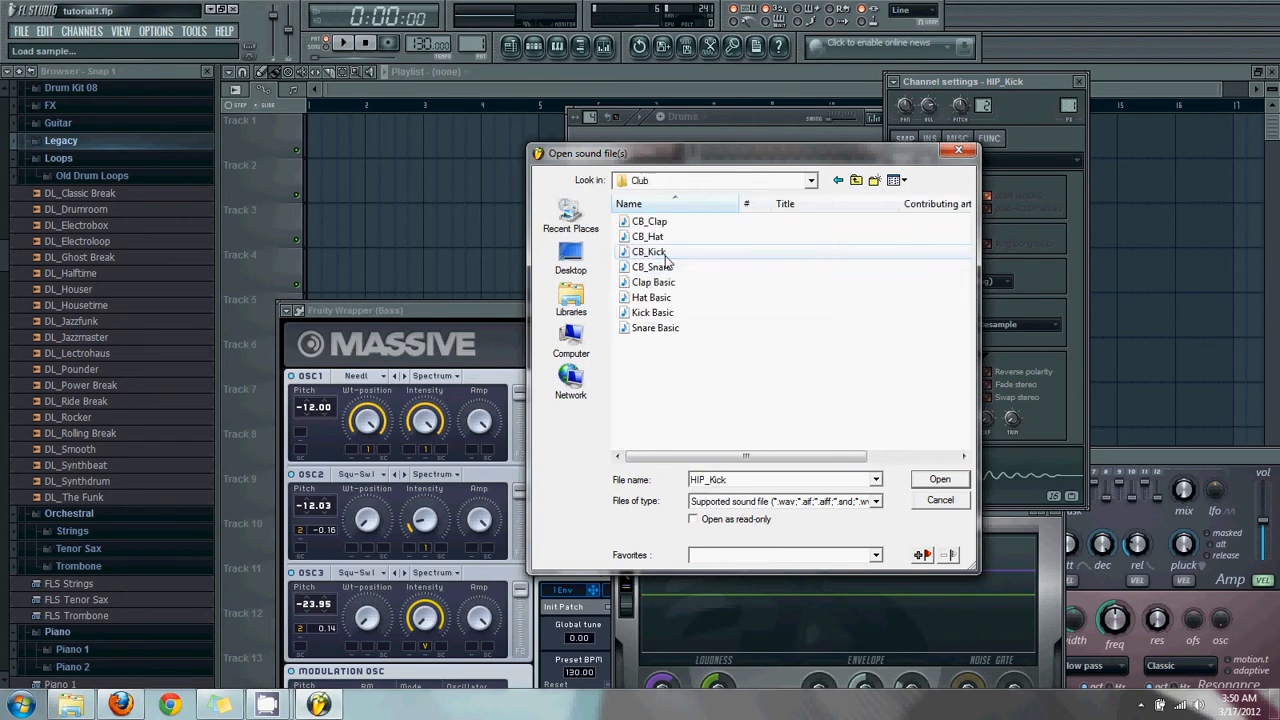
double_click(679, 313)
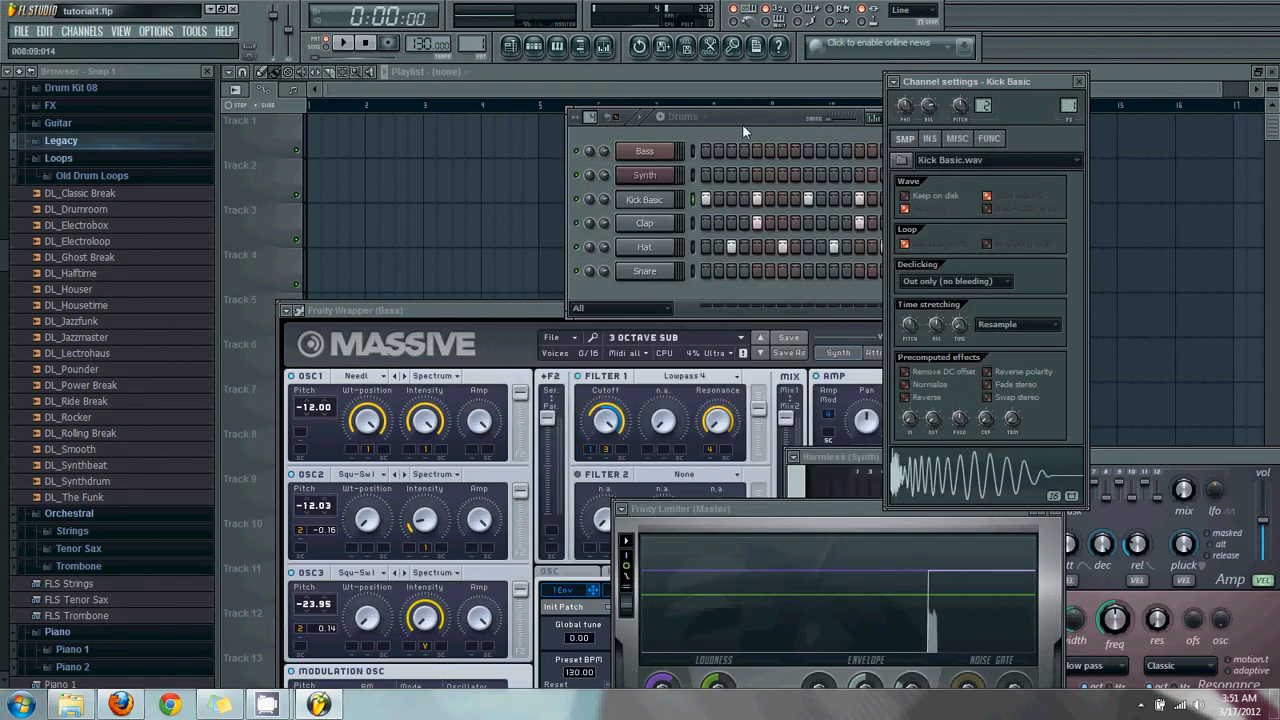
Step: Open the Synth channel's settings, play the Drums pattern briefly and stop it
click(668, 176)
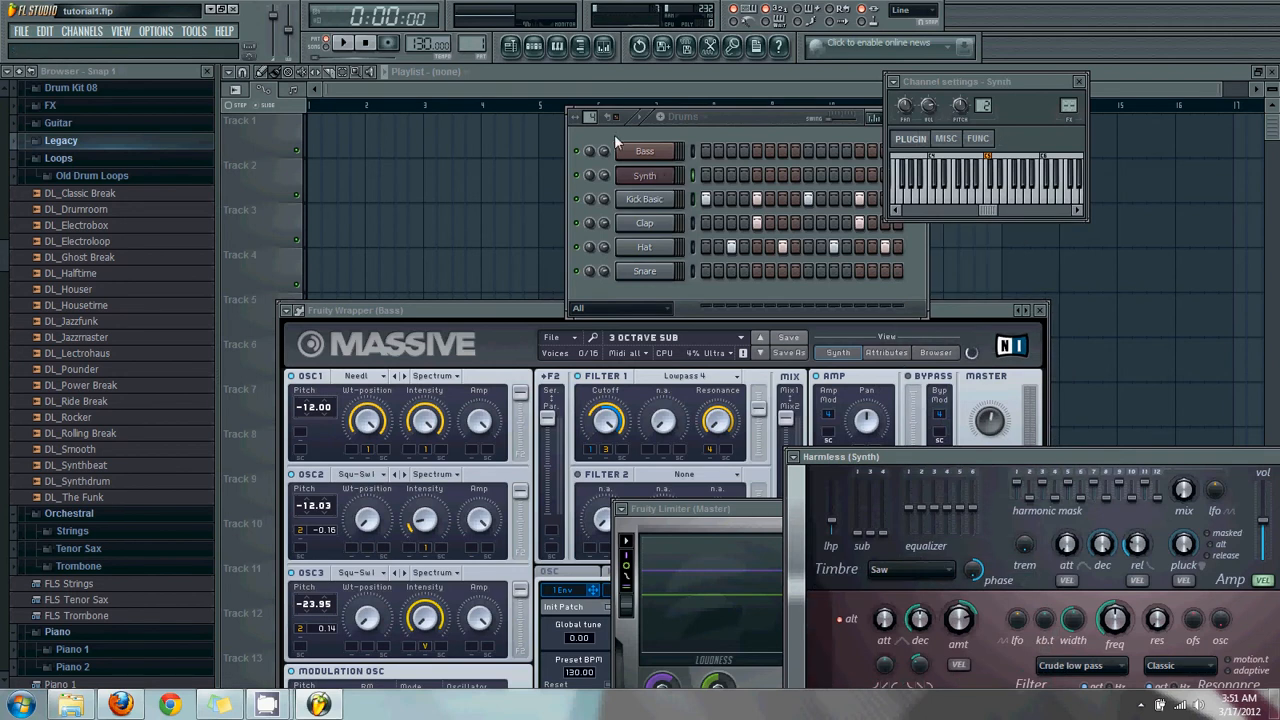
click(341, 42)
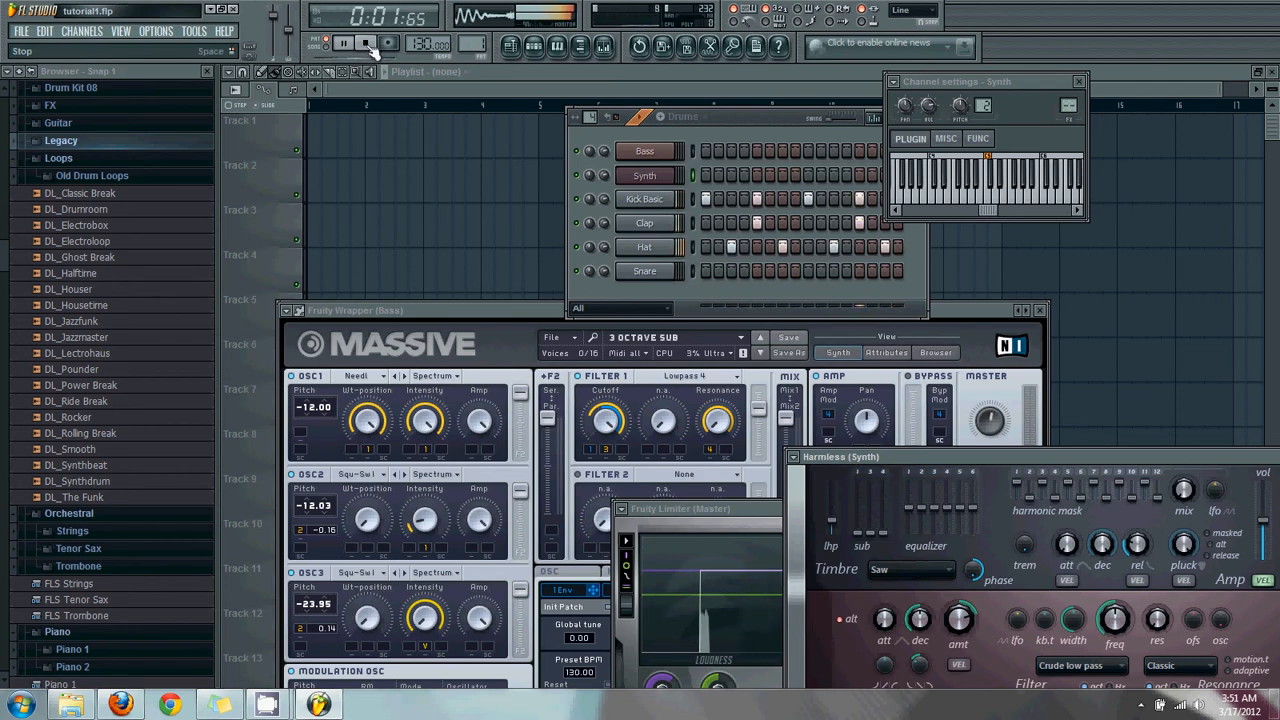
click(367, 44)
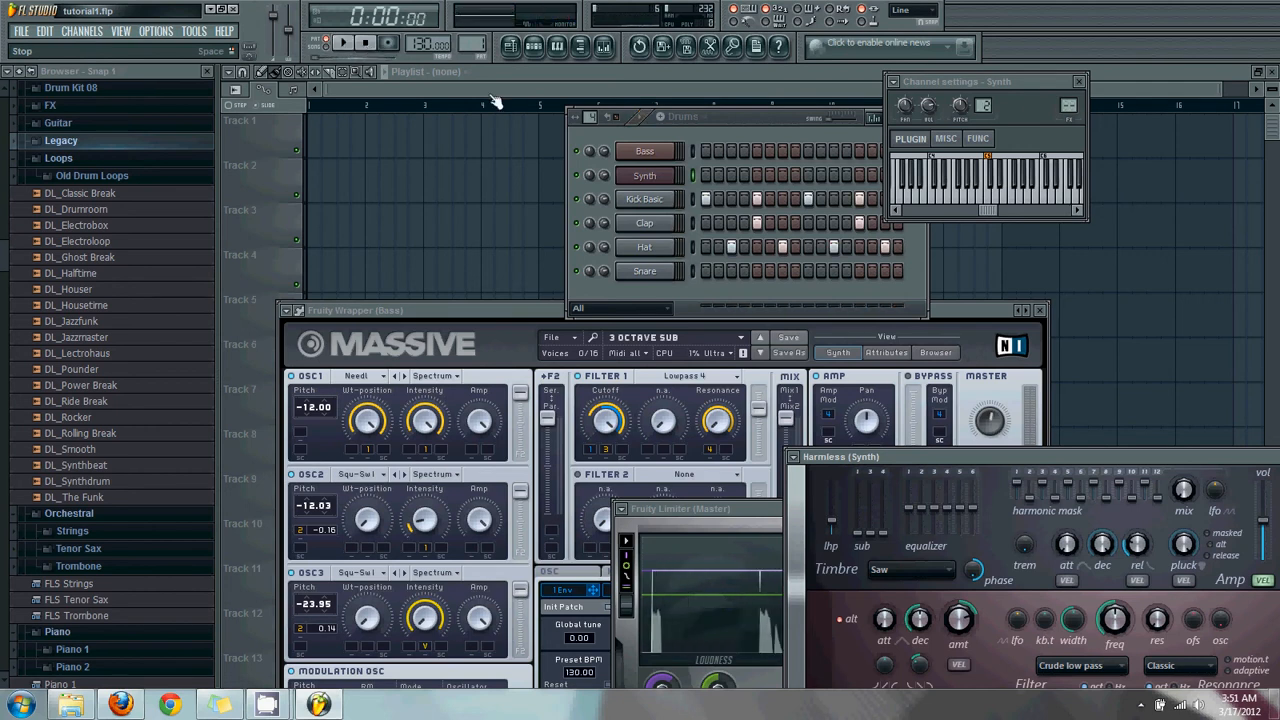
Step: Switch to the melody pattern, play it through the Synth channel and stop playback
click(700, 118)
click(710, 152)
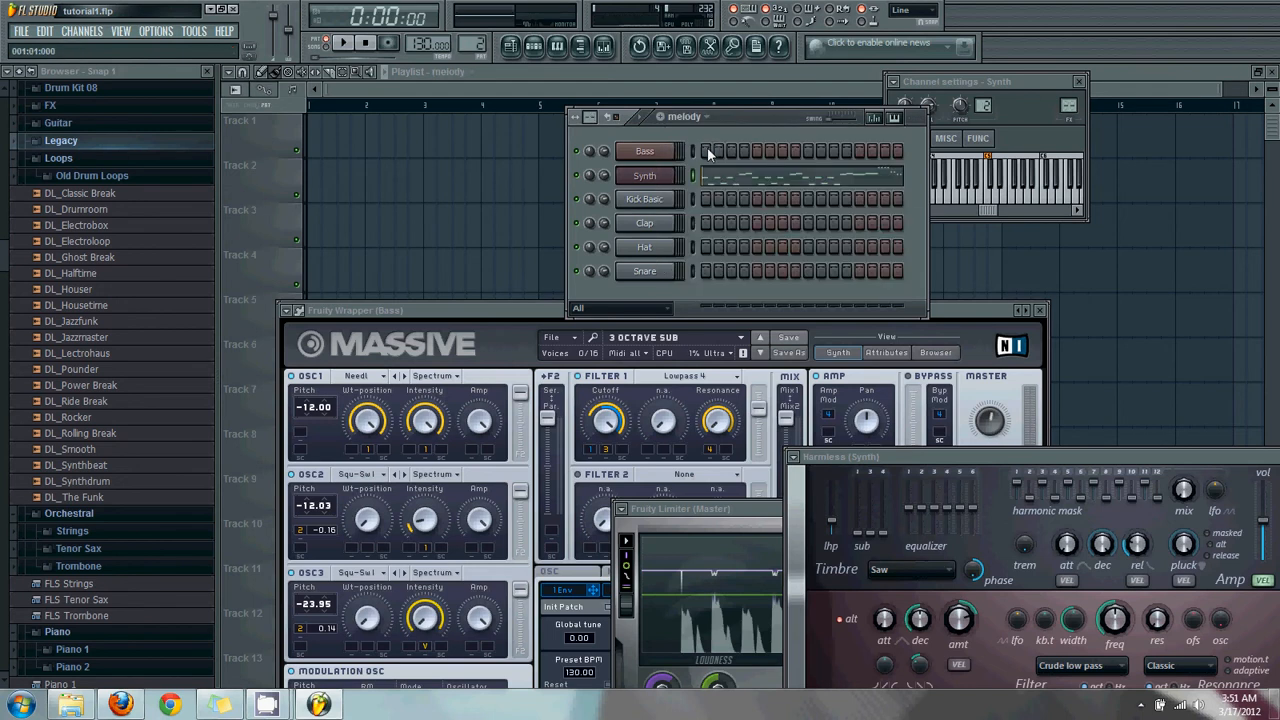
click(345, 45)
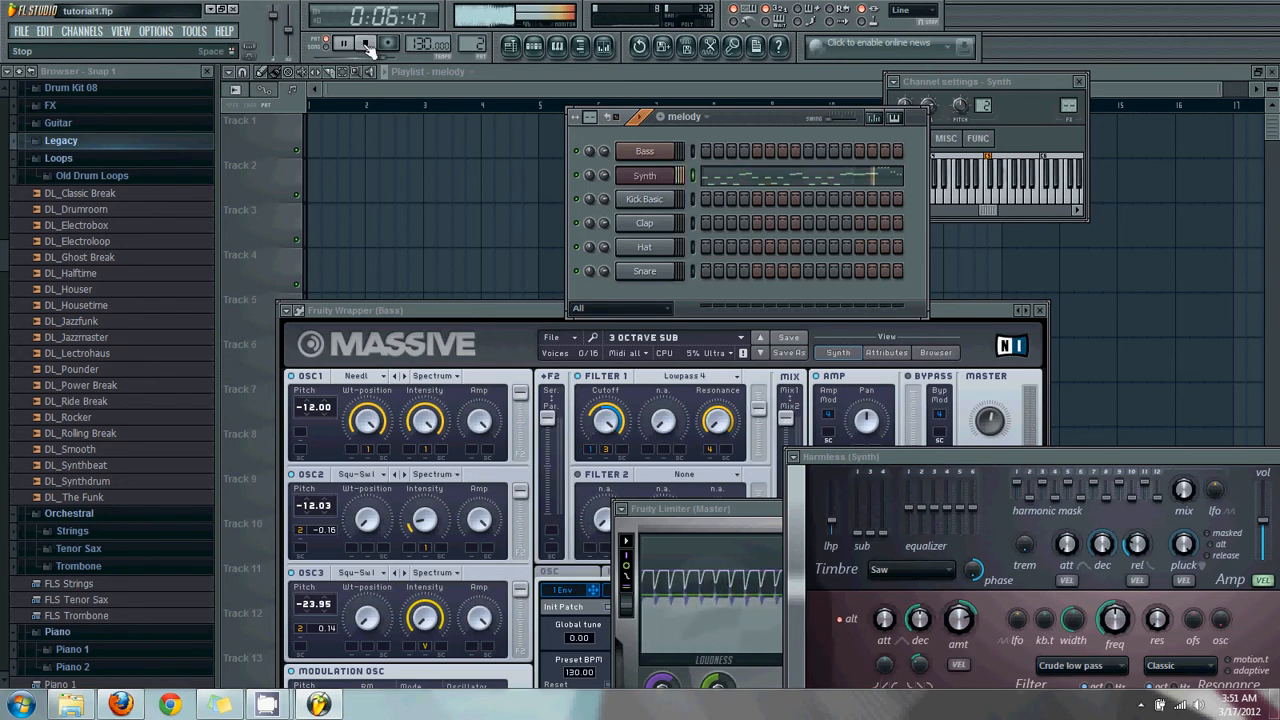
click(366, 45)
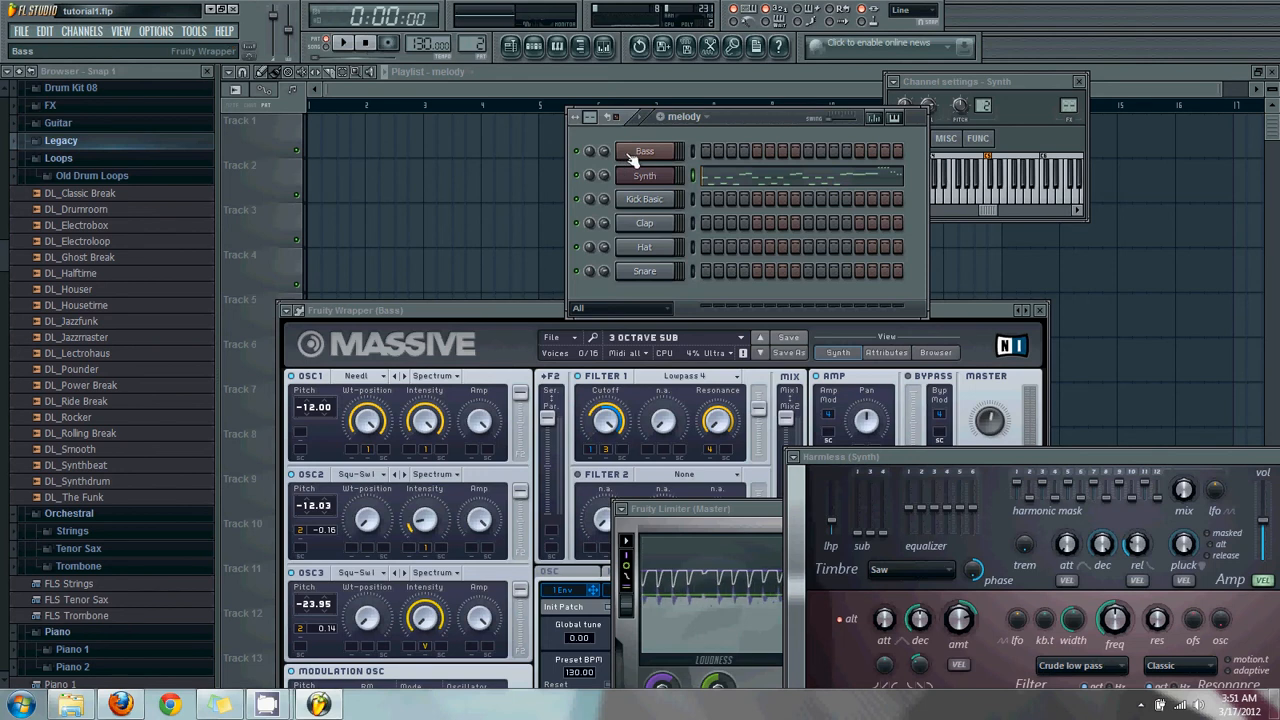
Step: Open the Bass channel's Massive plugin, switch to the bass pattern, and play it before stopping
click(640, 154)
drag(757, 118, 590, 123)
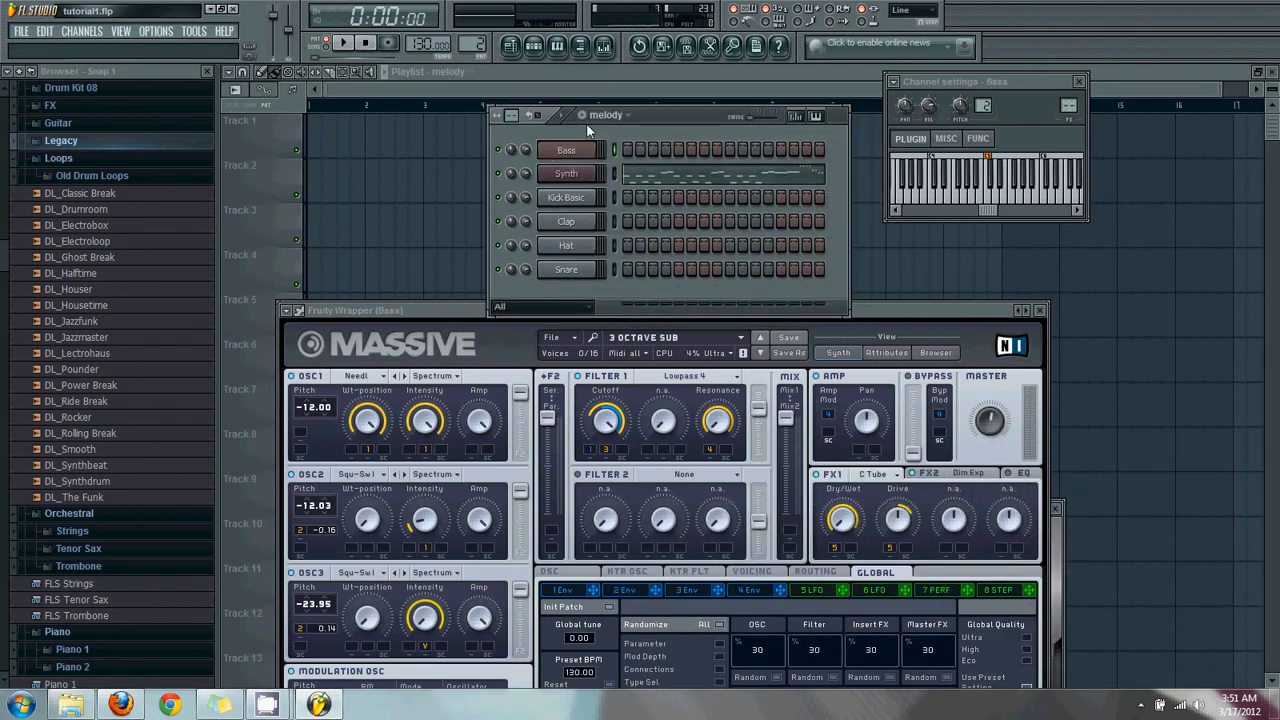
click(598, 115)
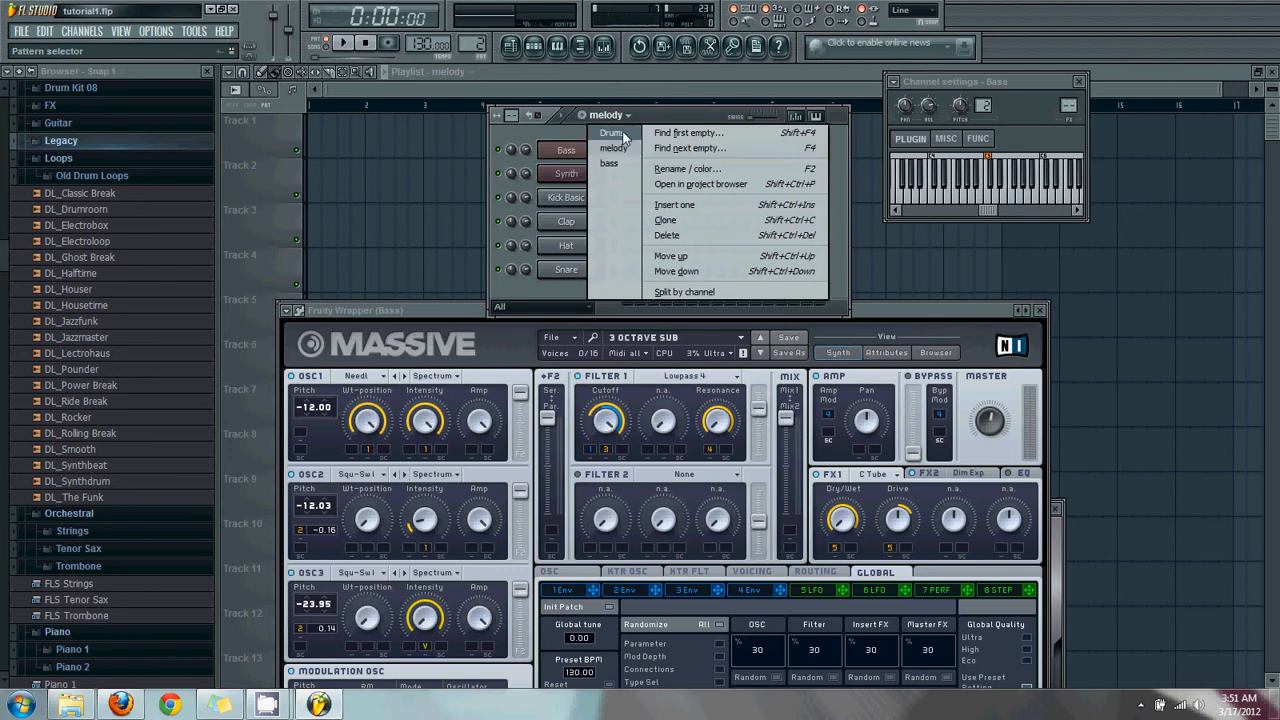
click(618, 162)
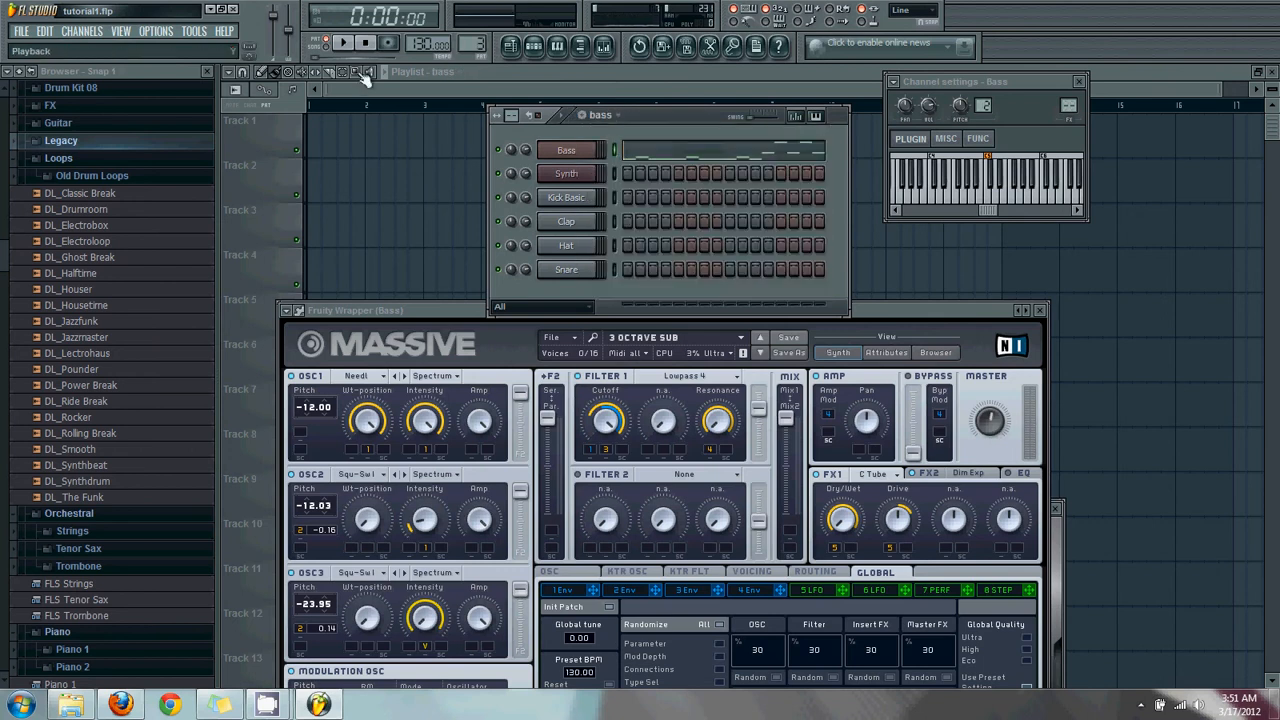
click(345, 42)
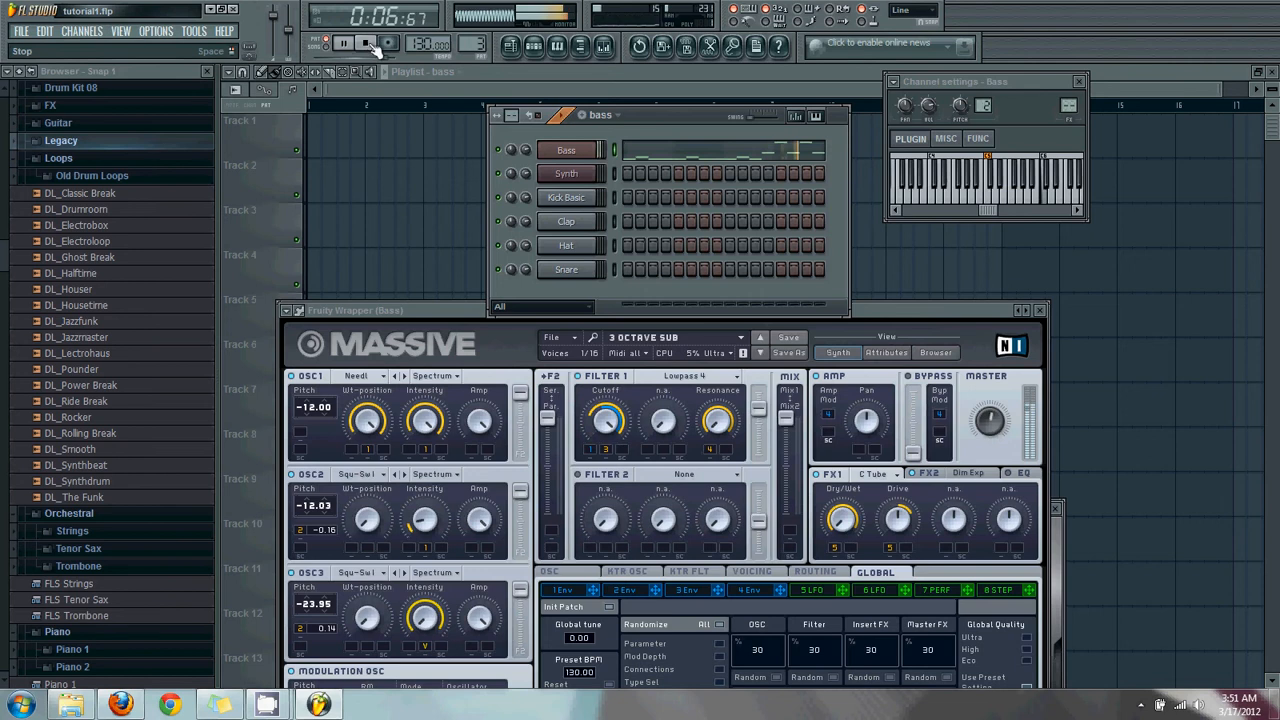
click(369, 45)
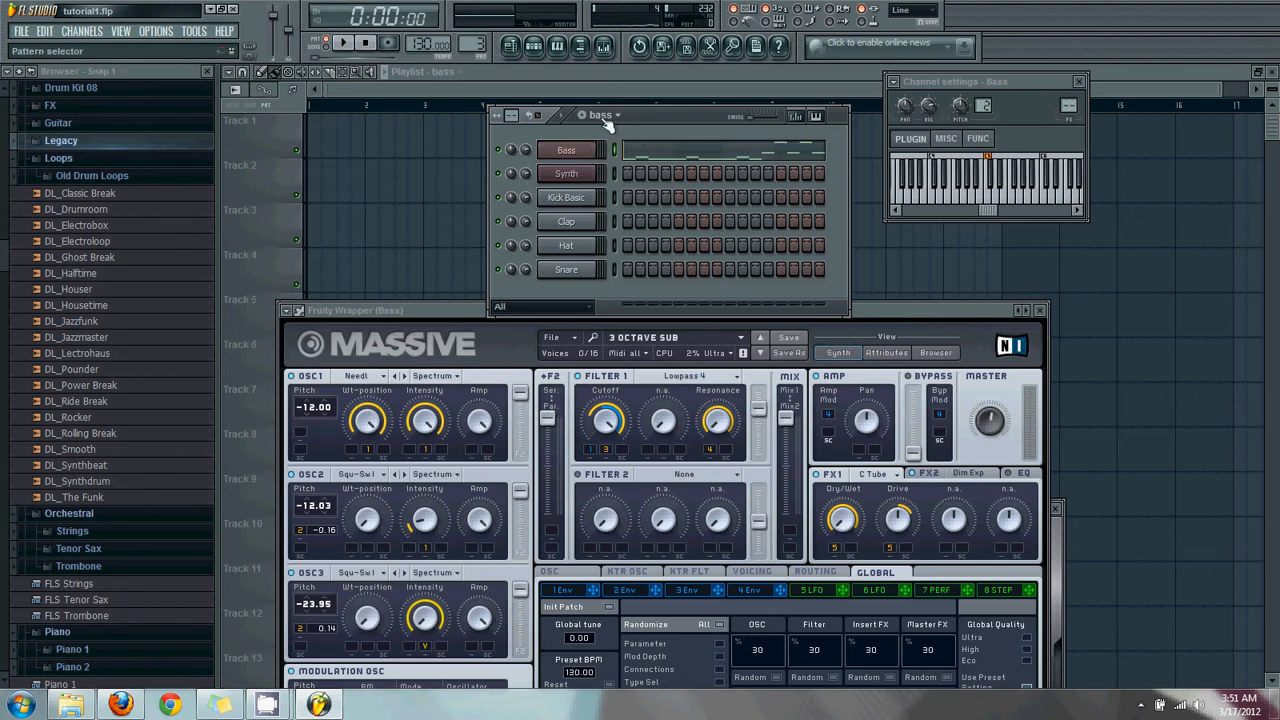
drag(638, 115, 599, 108)
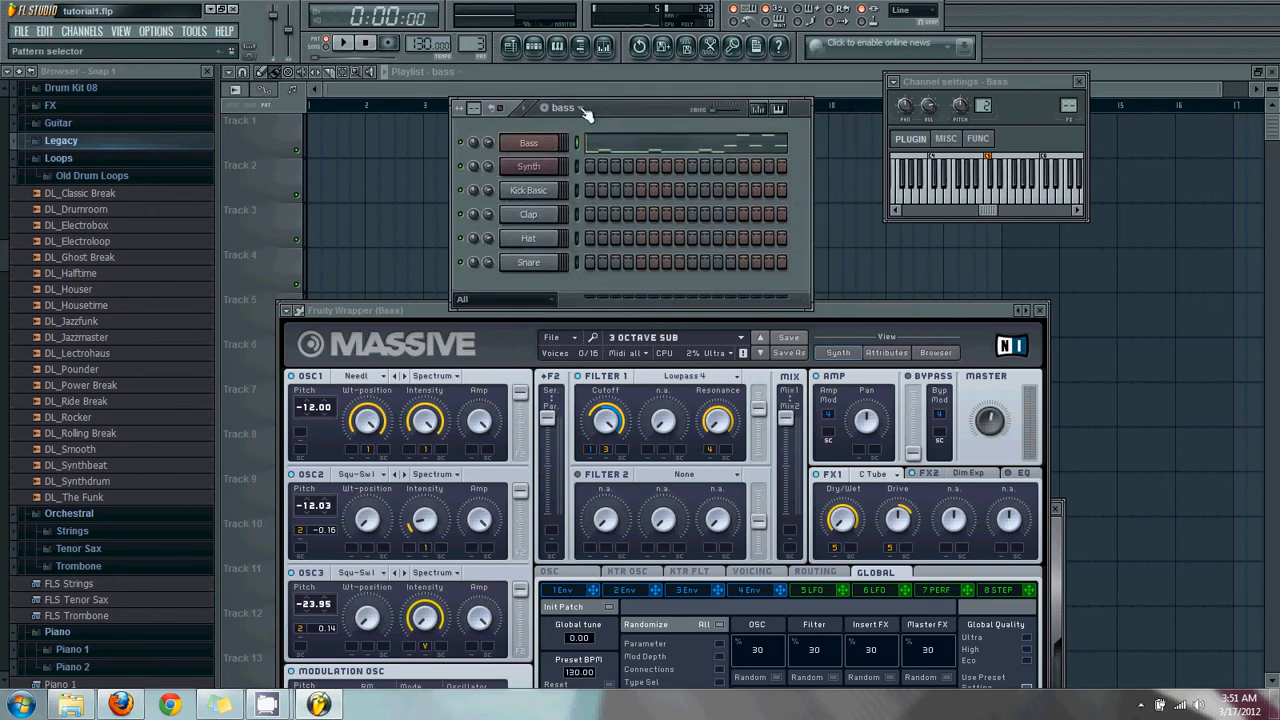
click(583, 110)
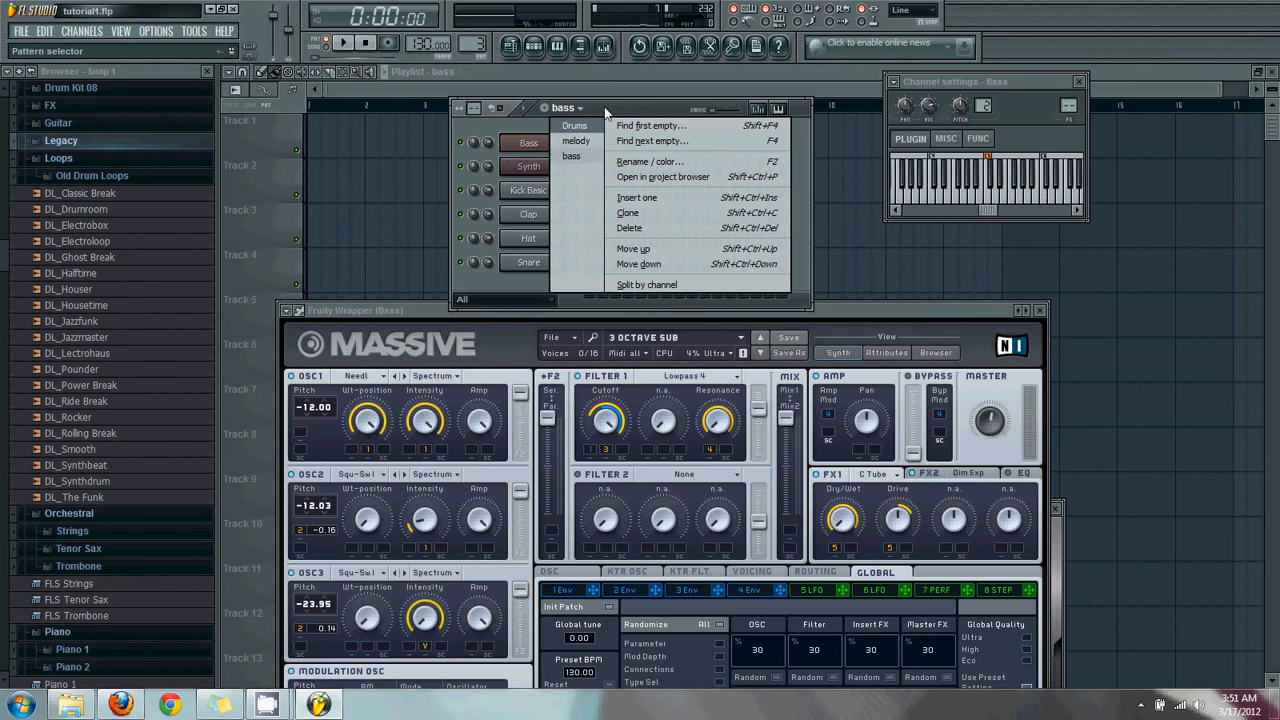
click(604, 108)
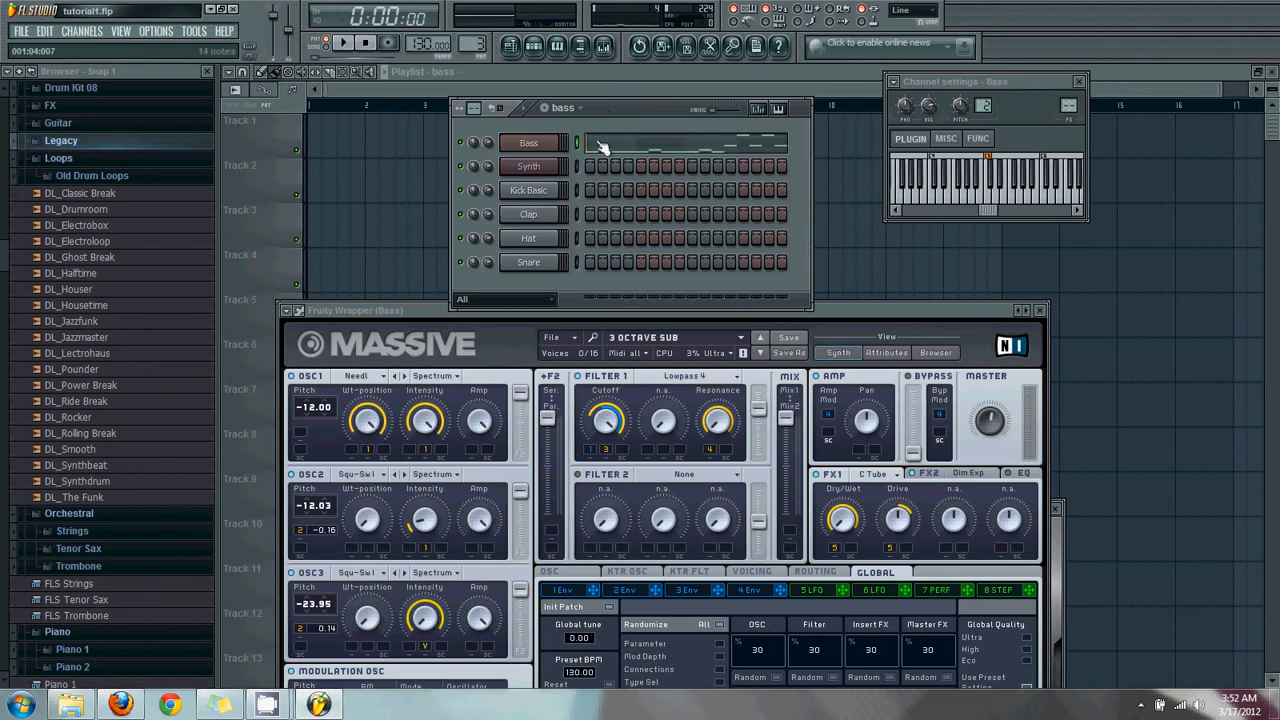
Step: Open the Synth channel's Harmless plugin, select the melody pattern and play a short part of it
click(534, 168)
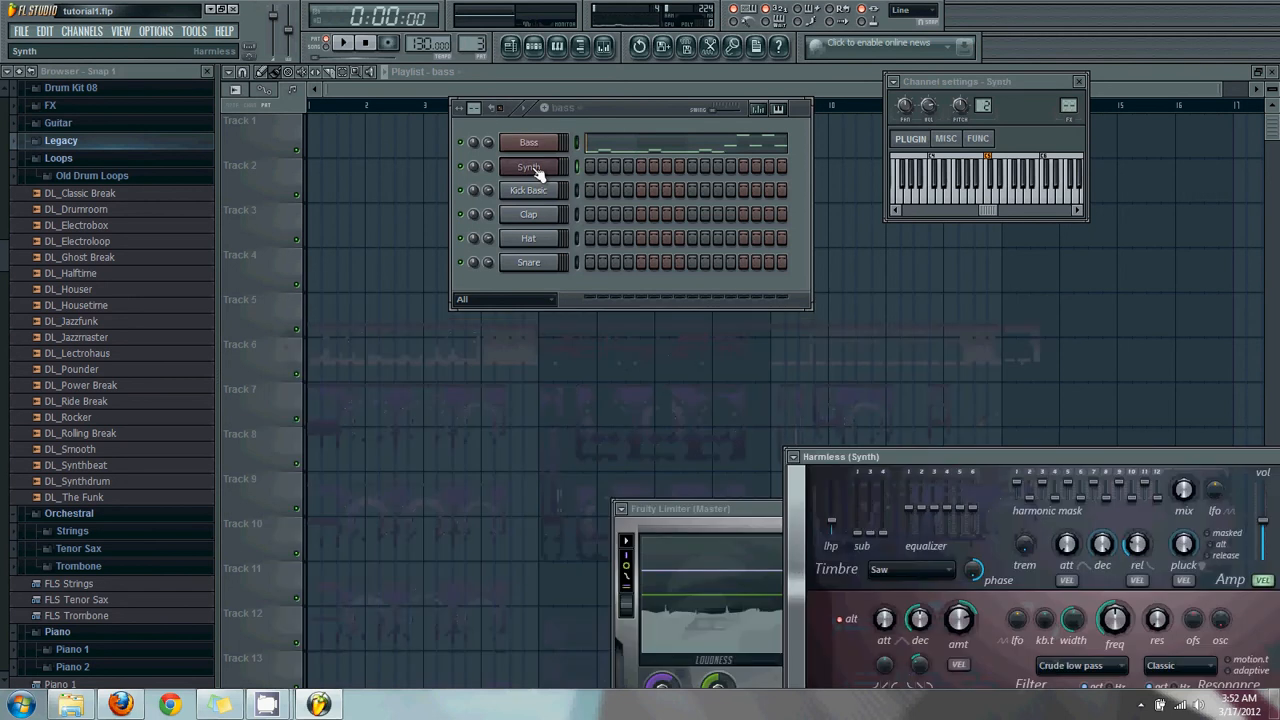
click(577, 112)
click(588, 141)
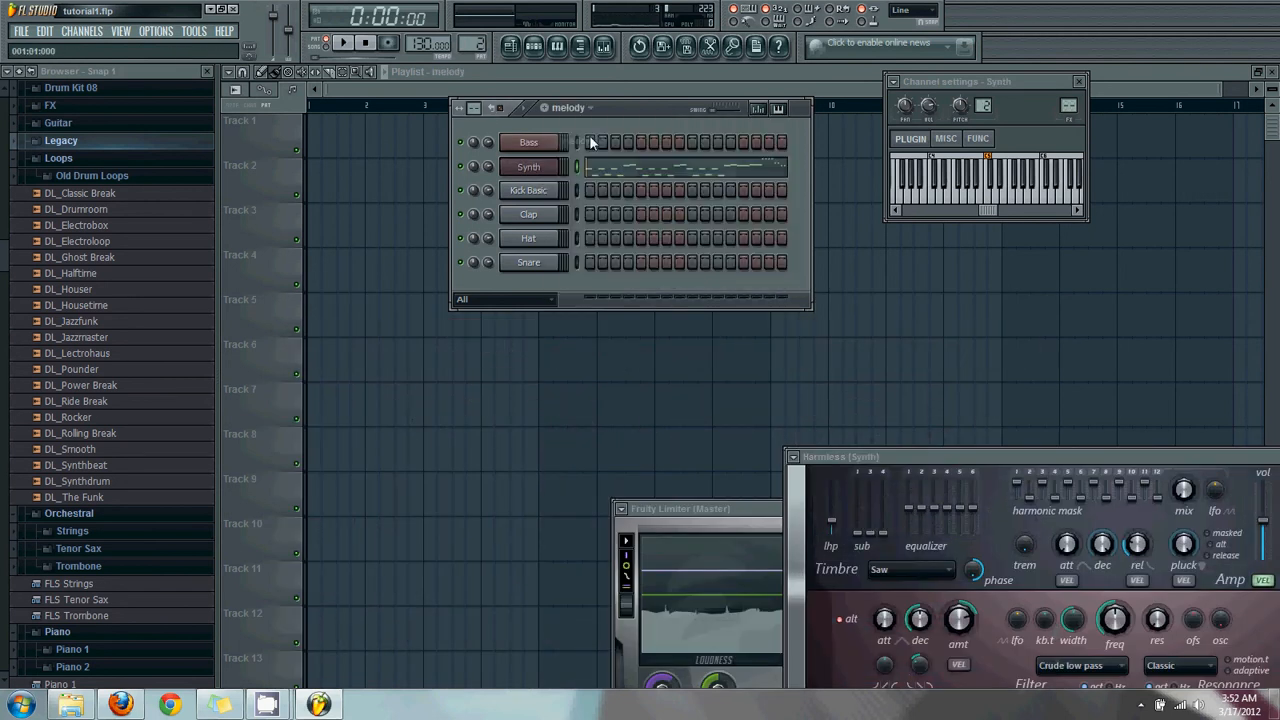
key(space)
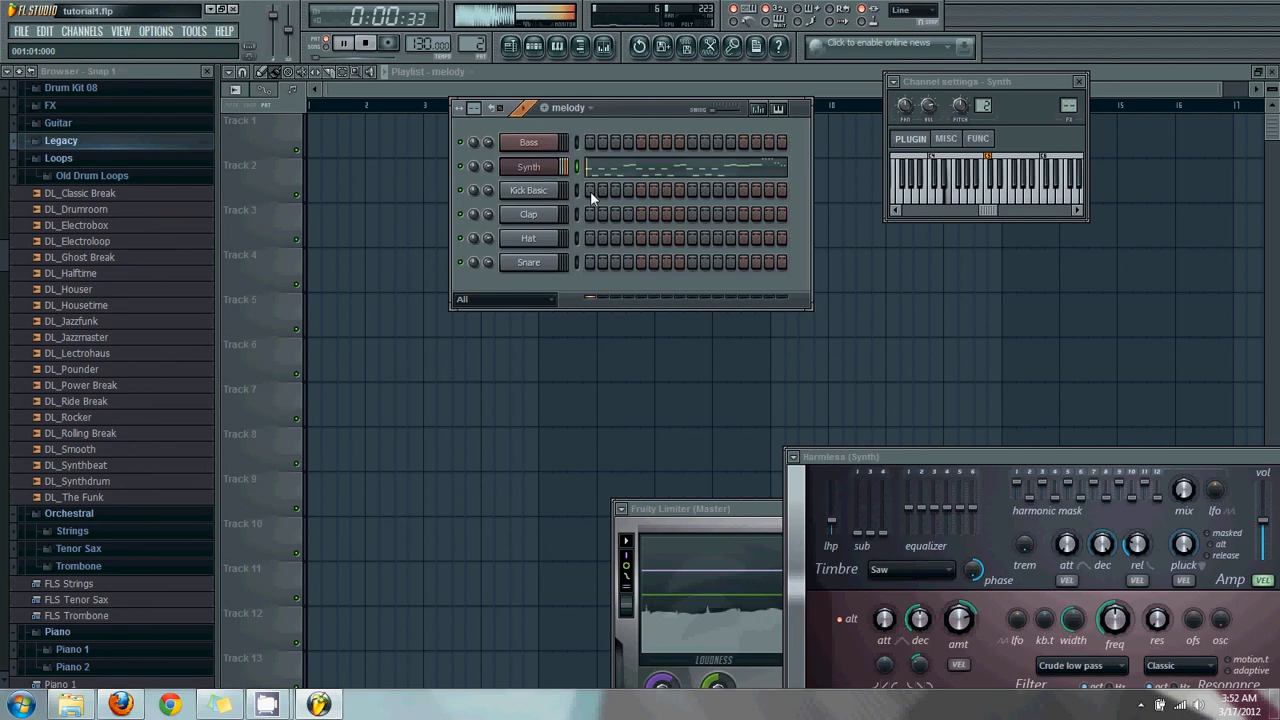
key(space)
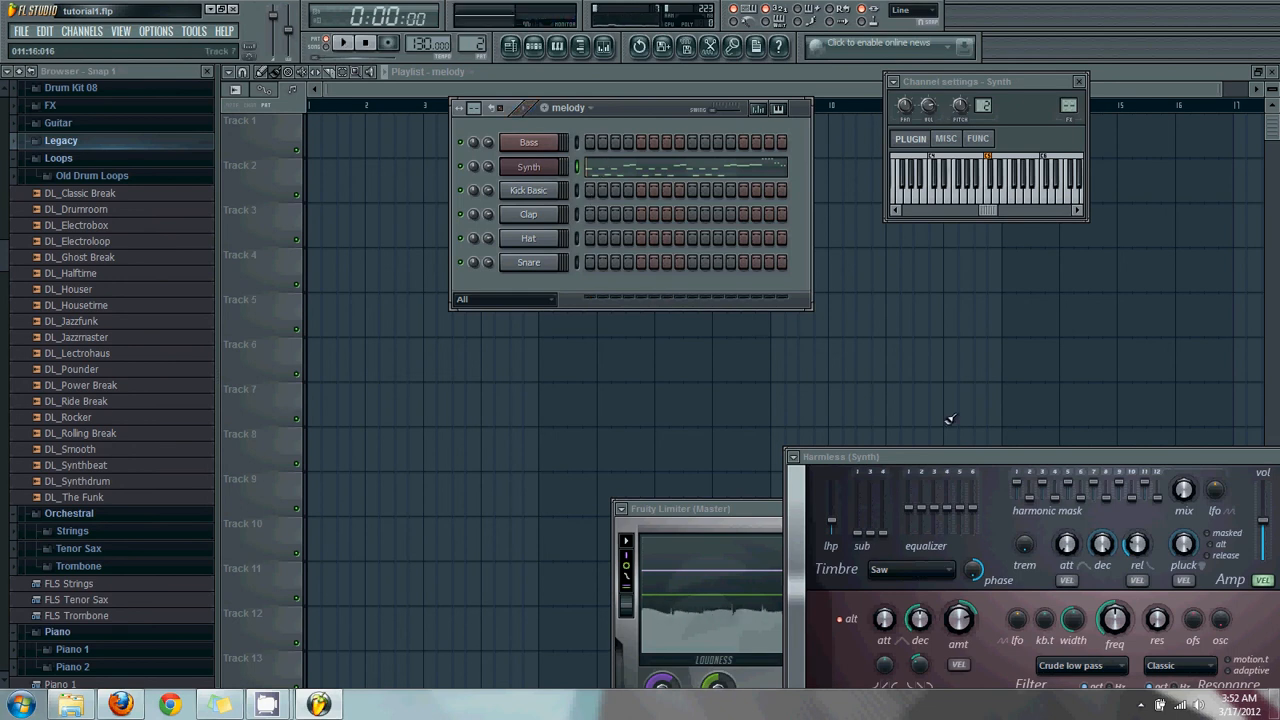
Step: Load the Arpinator SF lead preset into the Synth channel's Harmless plugin and move its window just below the Bass row
drag(969, 455, 830, 116)
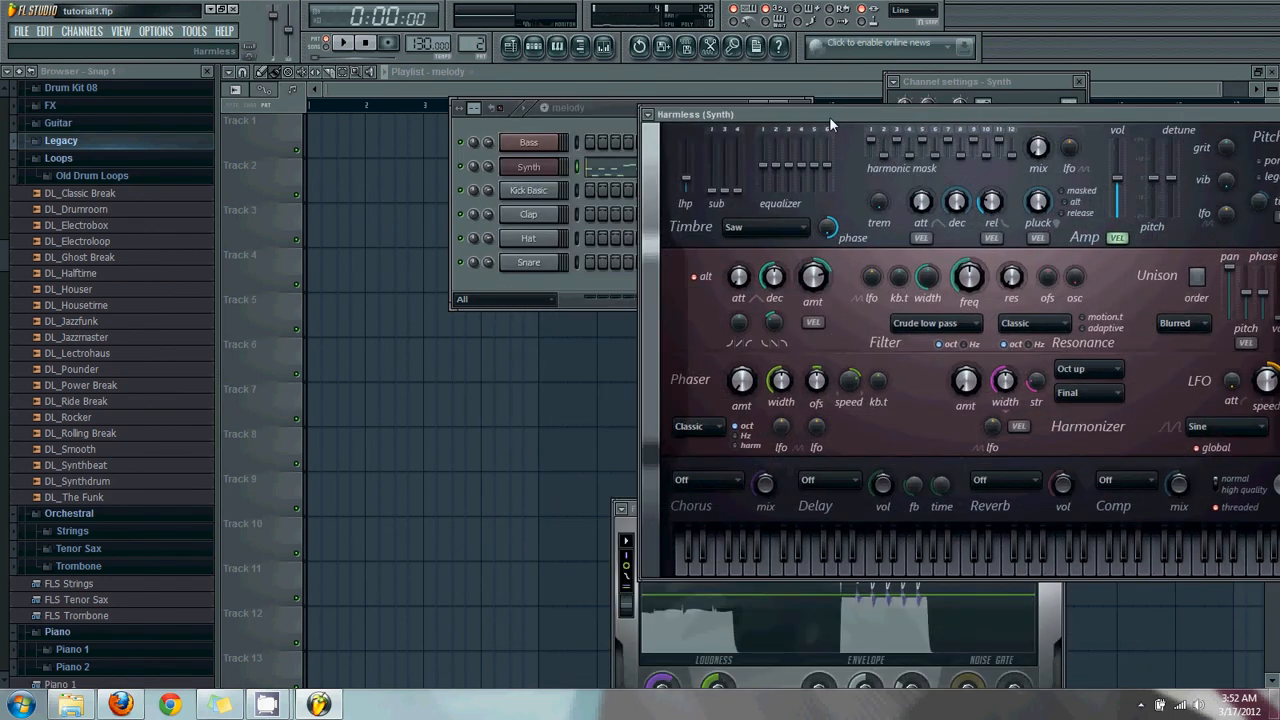
click(548, 170)
click(548, 170)
drag(705, 114, 548, 114)
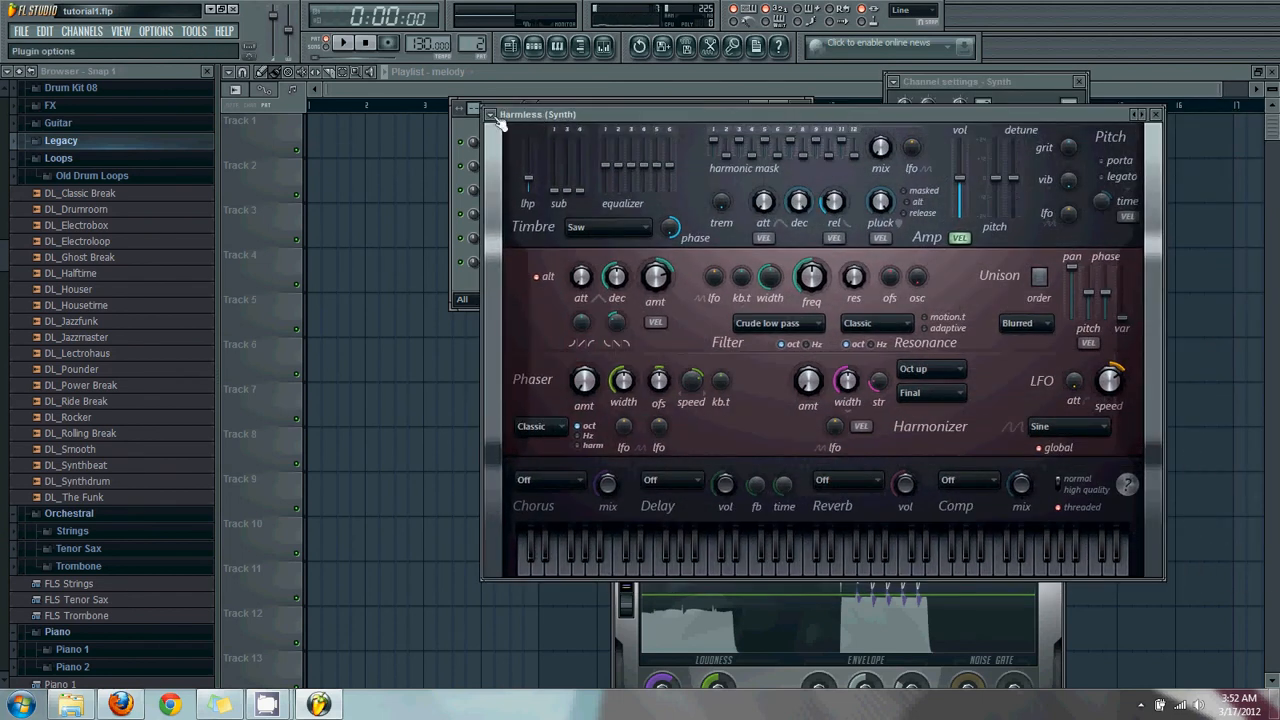
click(491, 115)
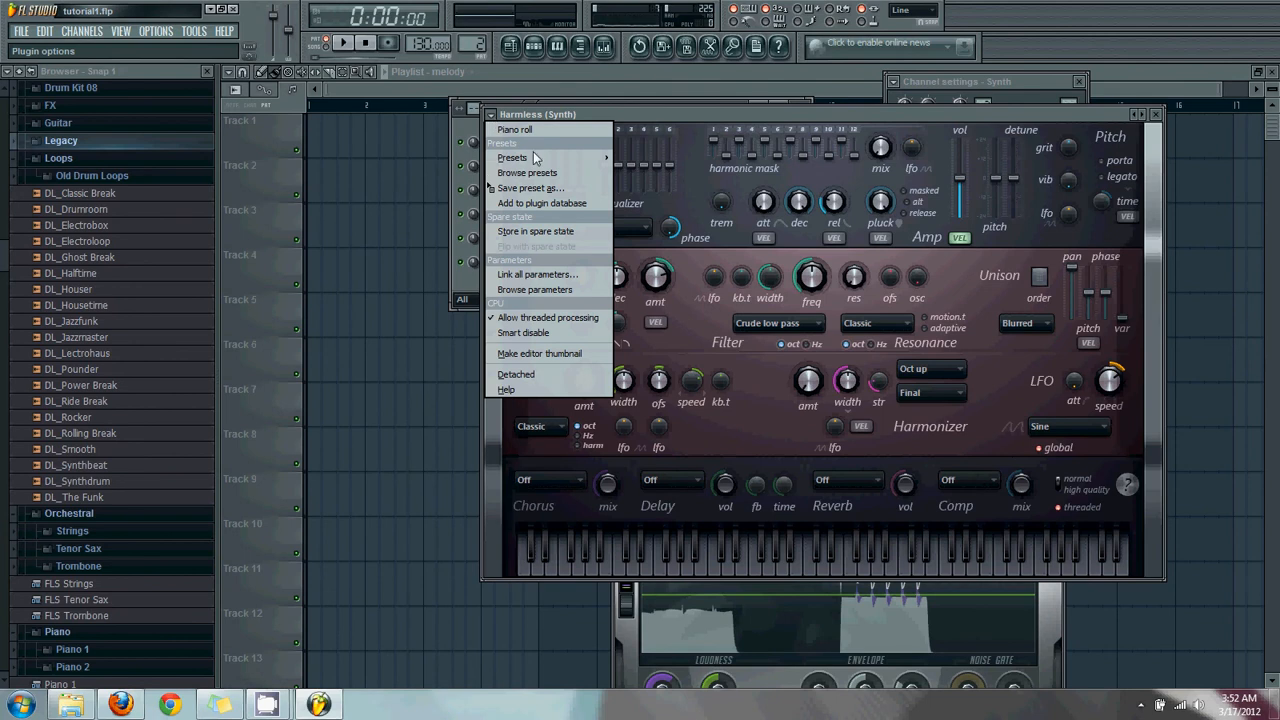
mouse_move(535, 158)
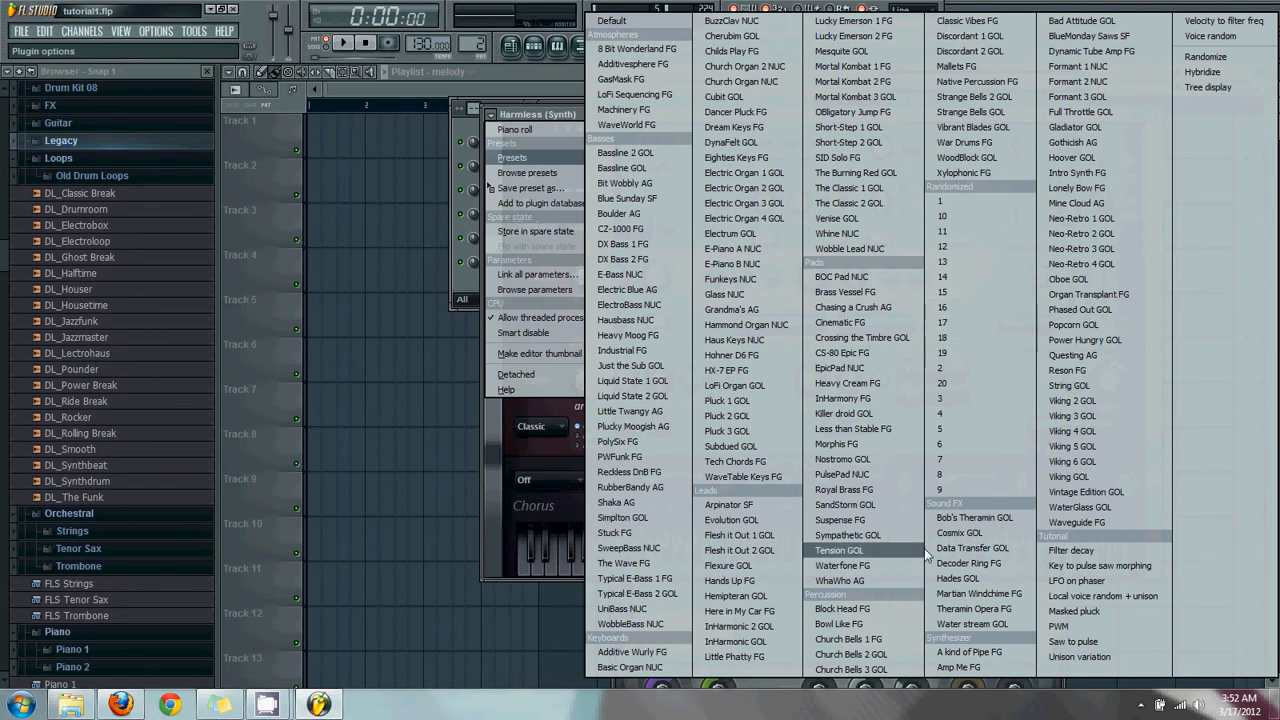
click(749, 508)
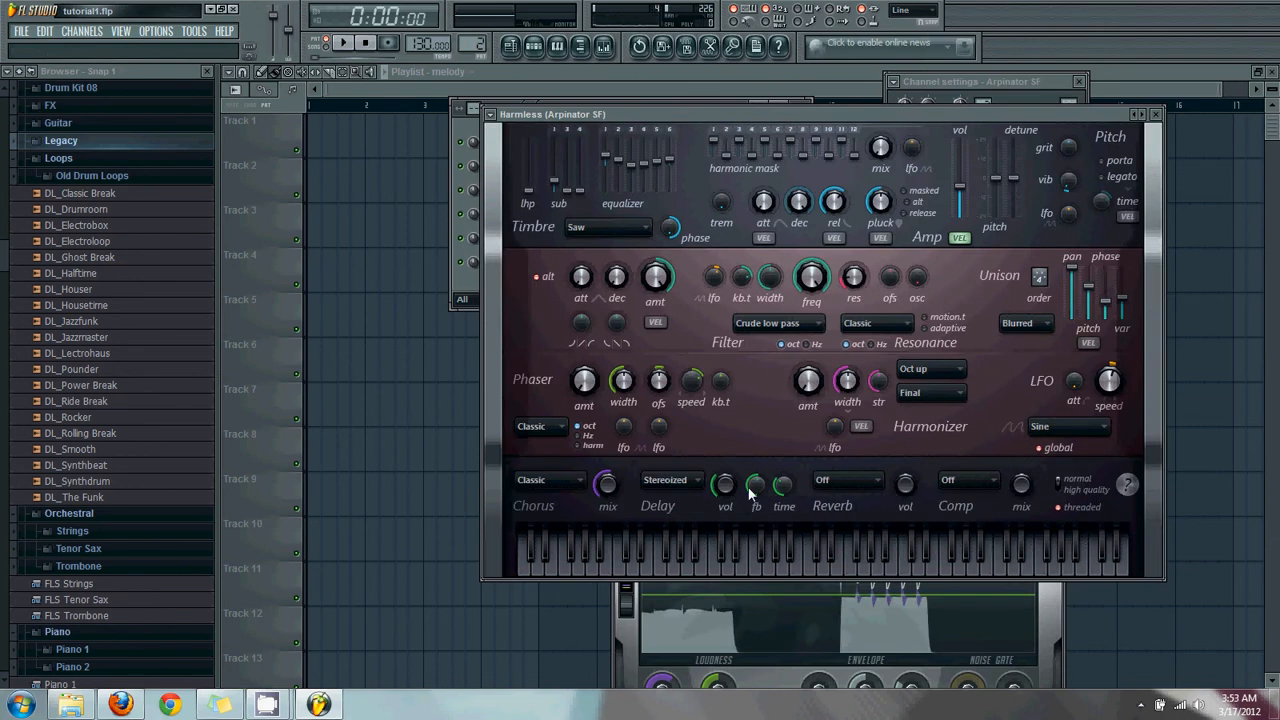
mouse_move(714, 117)
mouse_down()
mouse_move(698, 344)
mouse_move(850, 117)
mouse_move(684, 102)
mouse_move(726, 192)
mouse_move(707, 109)
mouse_up()
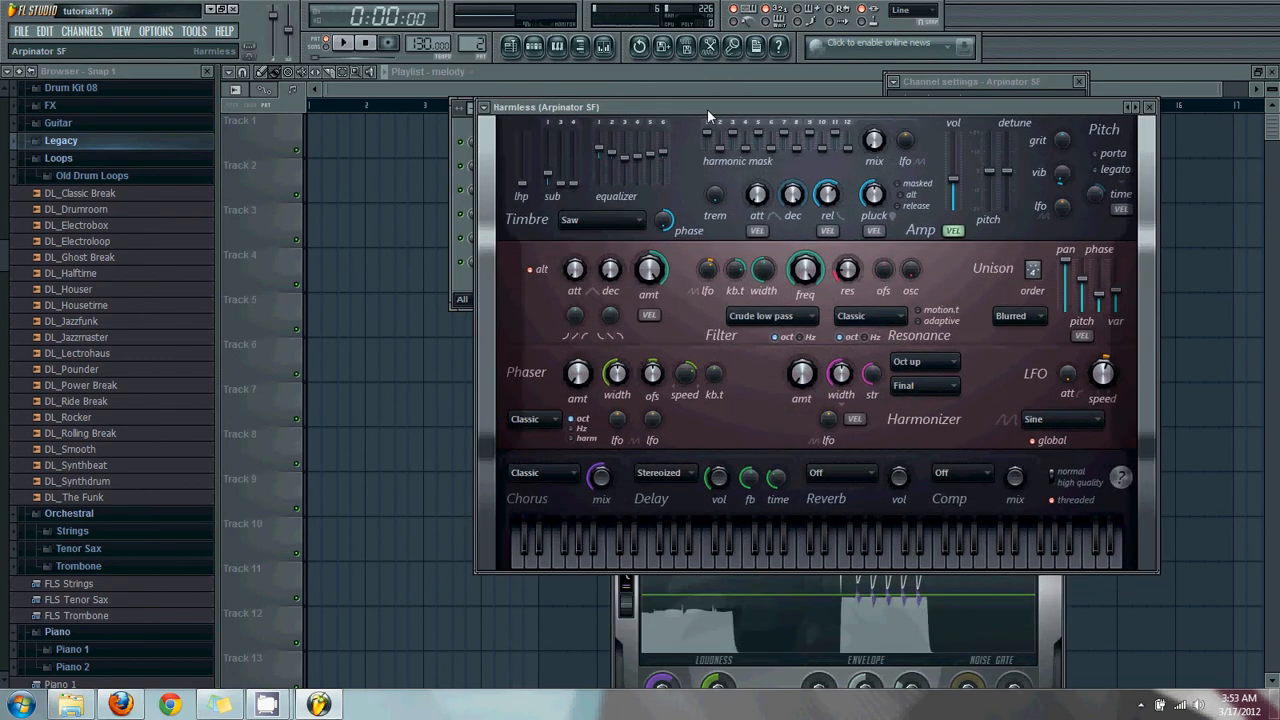
drag(706, 108, 648, 182)
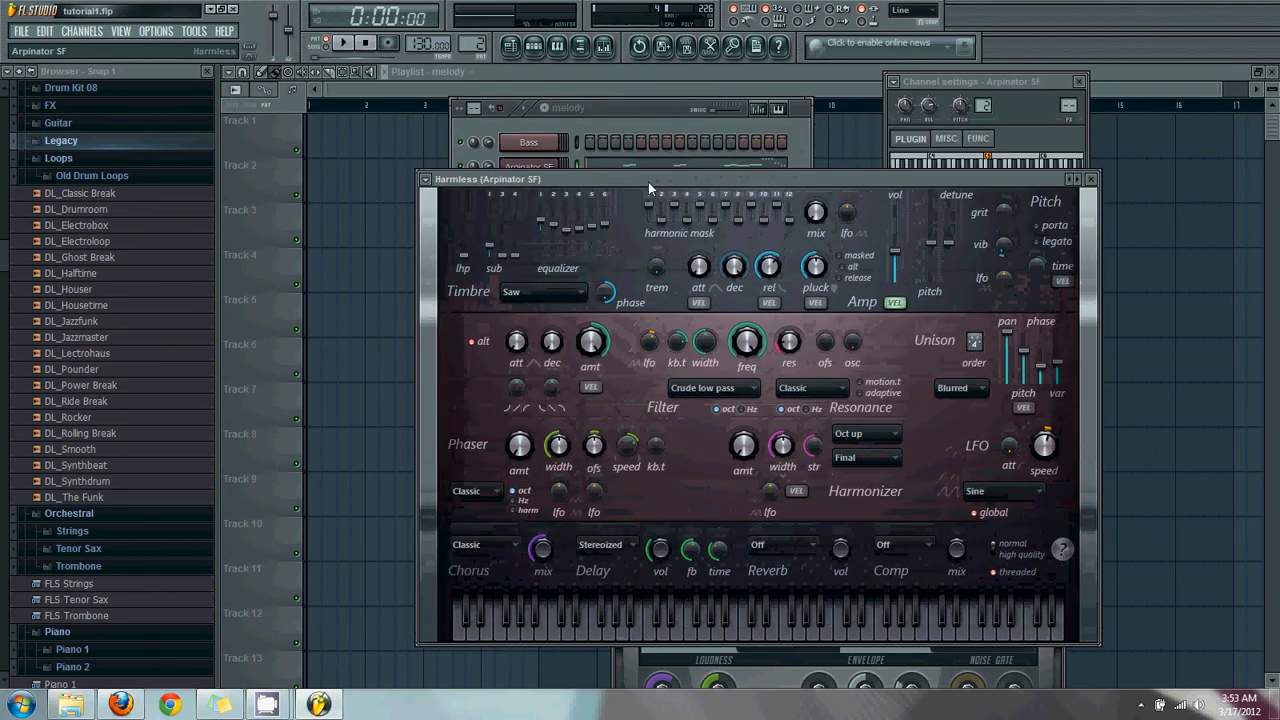
Step: Bring the step sequencer in front of the Harmless window, play the melody pattern with the Arpinator SF sound, and stop playback
click(643, 105)
drag(643, 105, 577, 159)
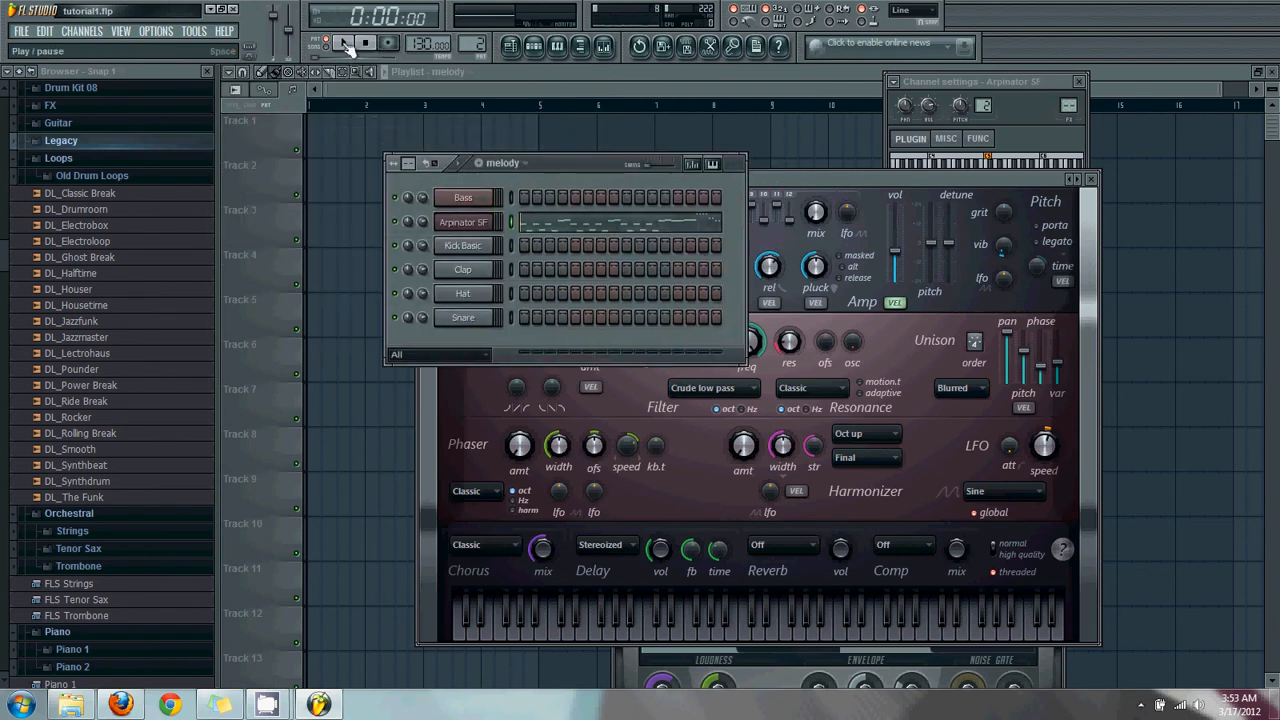
click(345, 46)
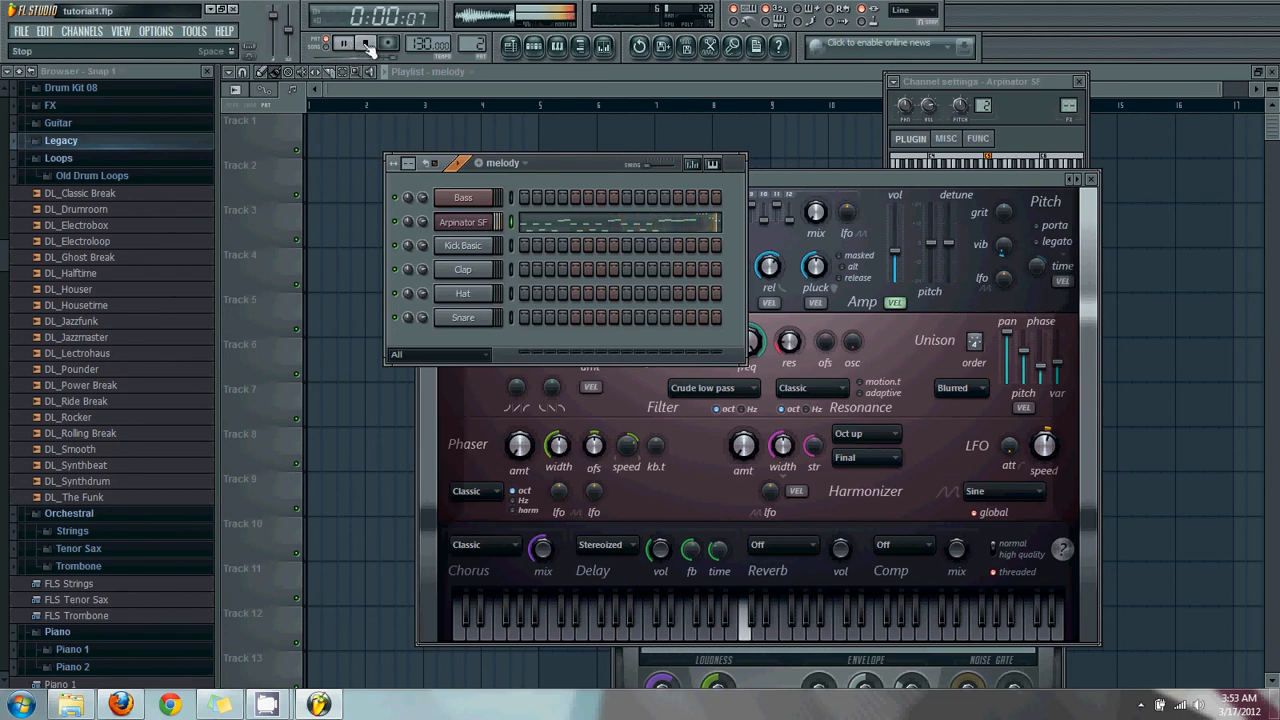
click(366, 44)
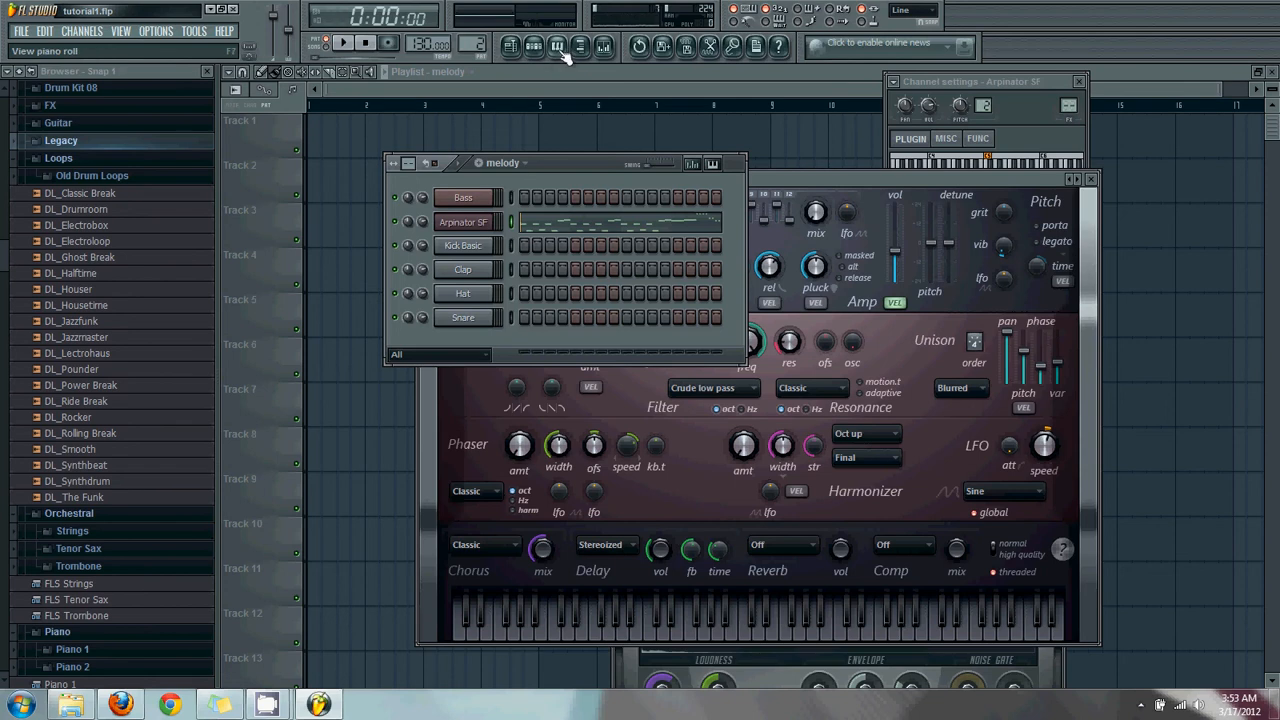
Step: Bring up the playlist on its own, briefly show the step sequencer and hide it again
click(510, 47)
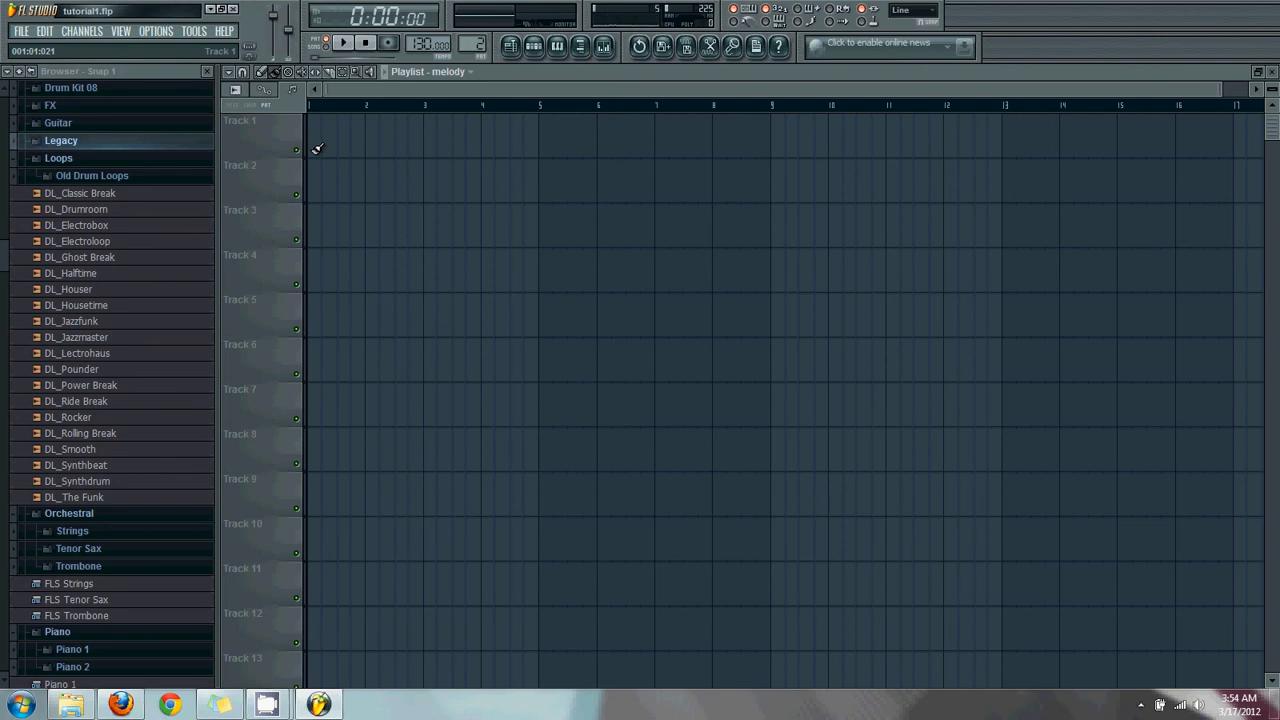
click(536, 47)
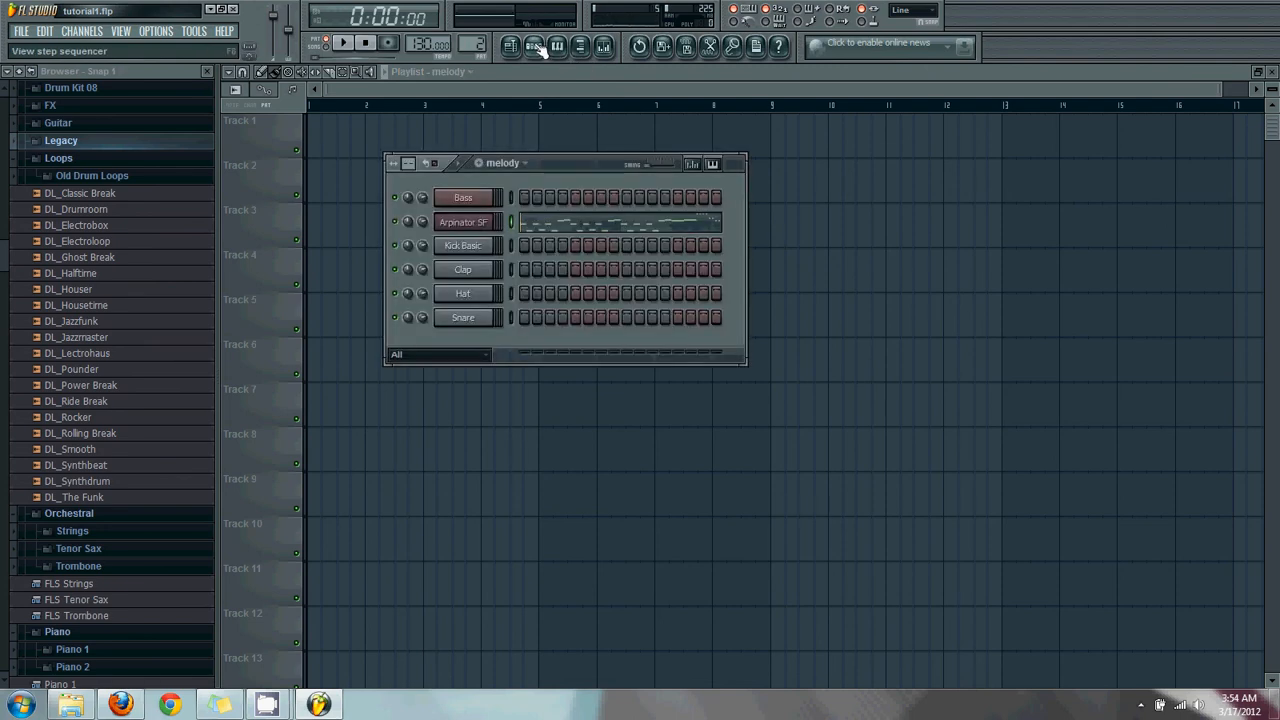
click(536, 47)
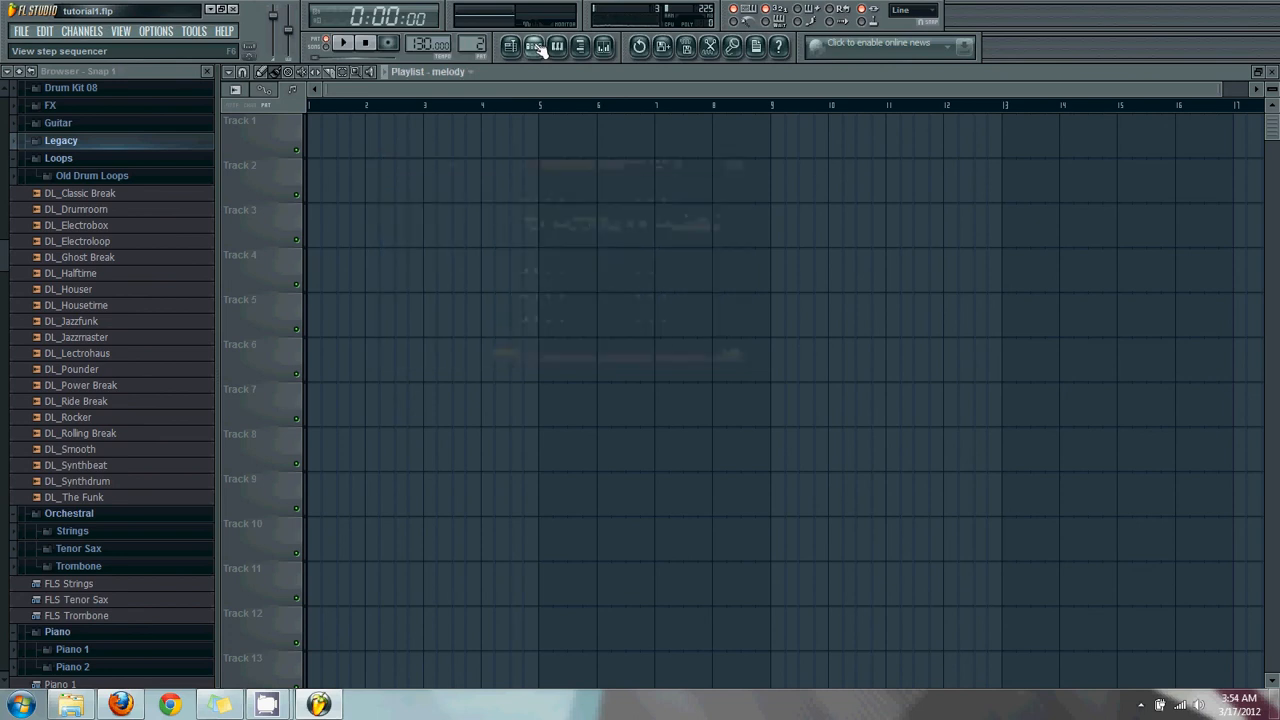
Step: Draw a melody pattern clip on Track 1, move it to start at bar 1, and add a second one at bar 5
click(264, 73)
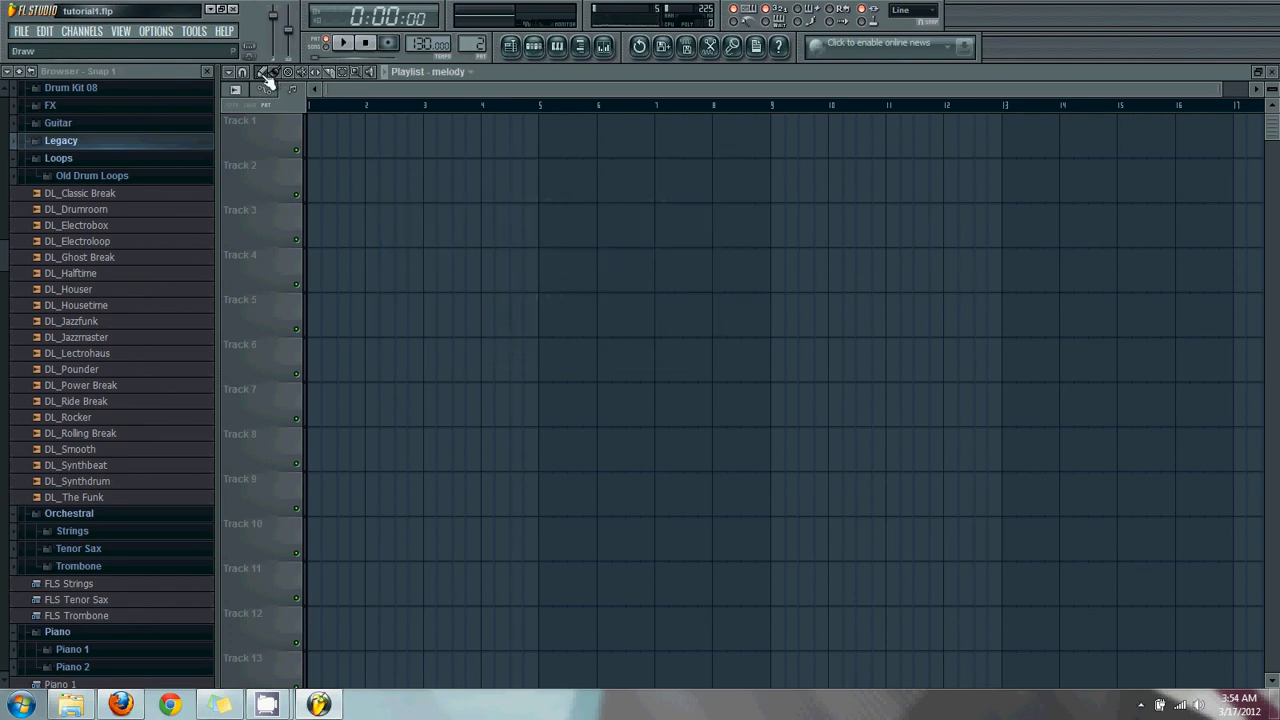
click(472, 74)
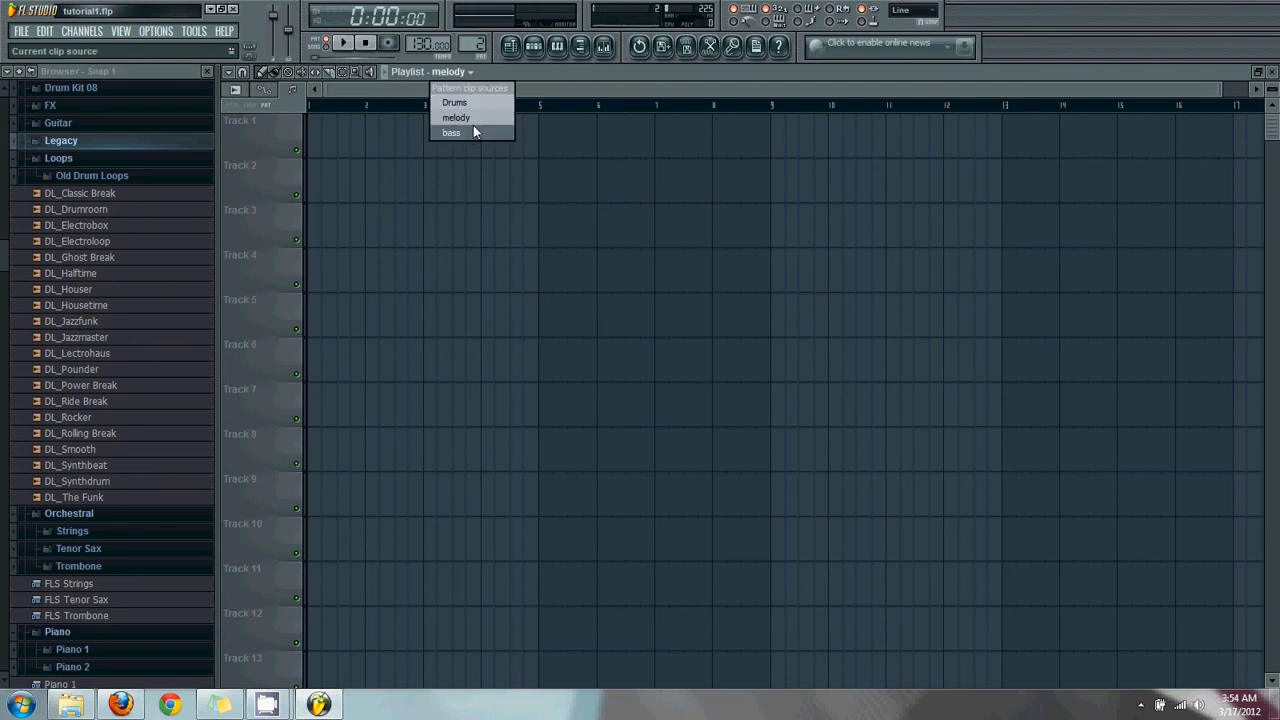
click(473, 117)
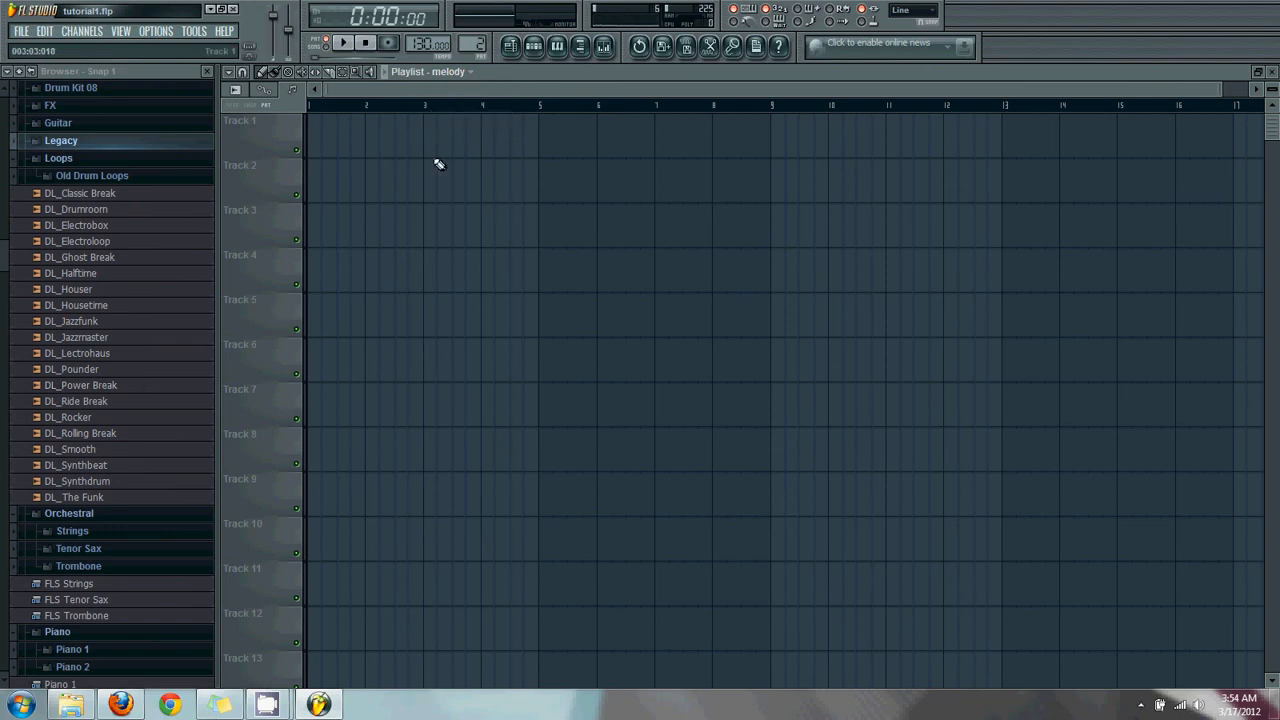
click(491, 143)
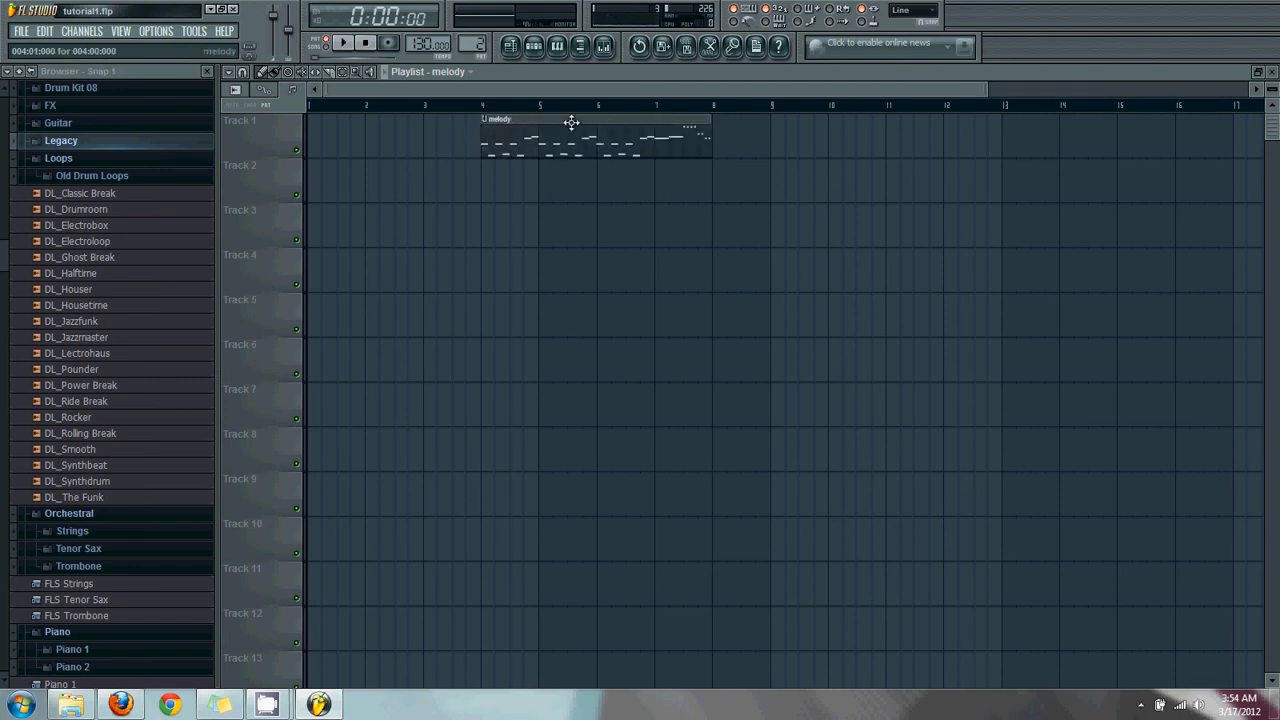
drag(573, 121, 385, 120)
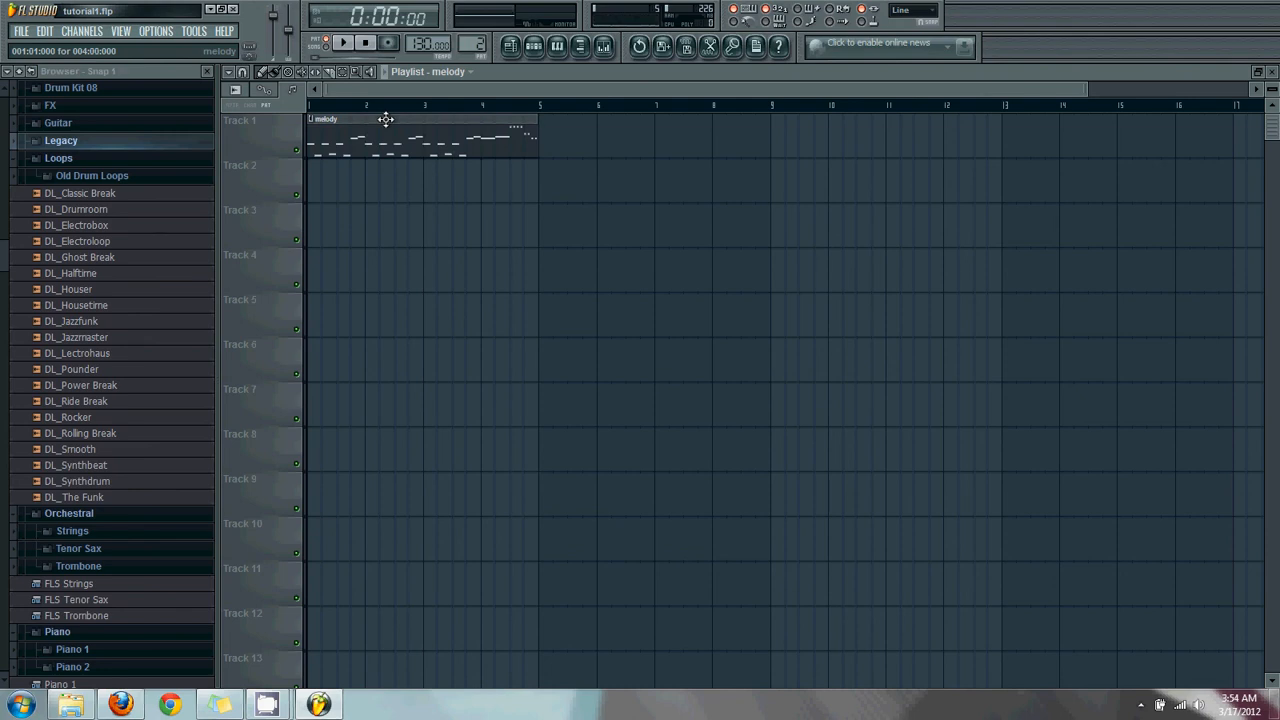
click(547, 140)
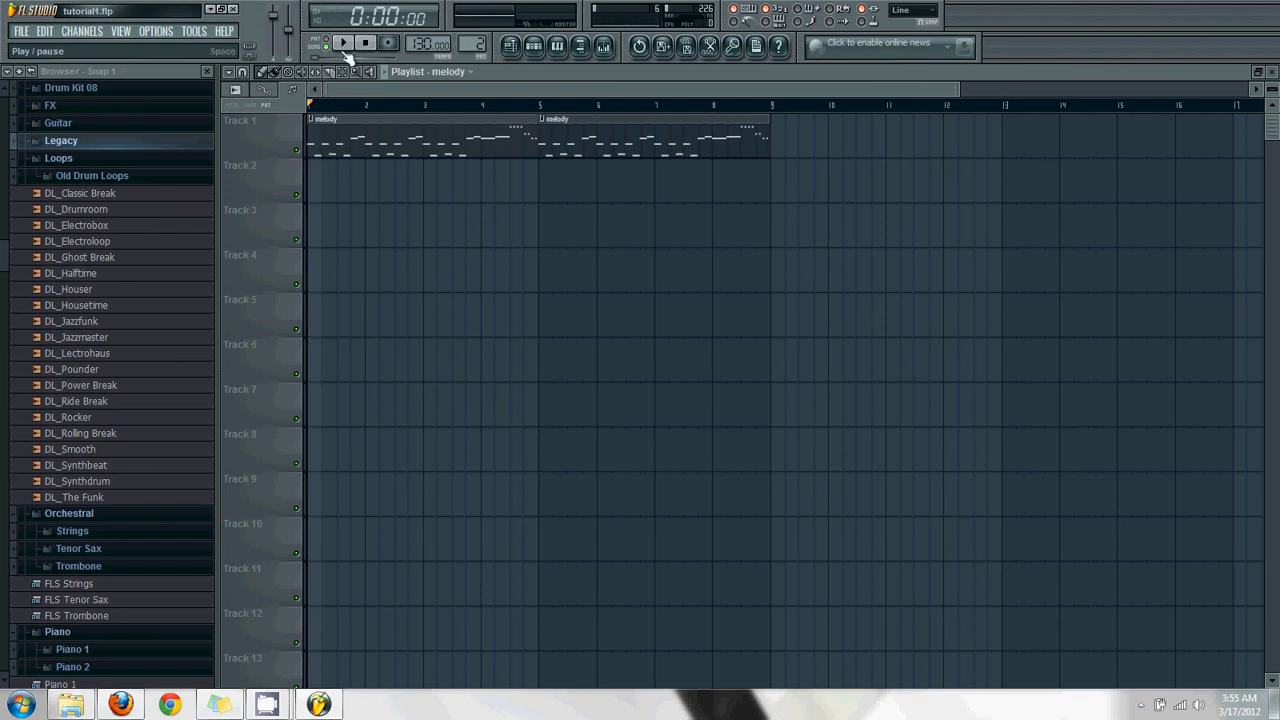
Step: Play the two melody clips of the playlist in song mode and stop playback
click(336, 42)
click(345, 45)
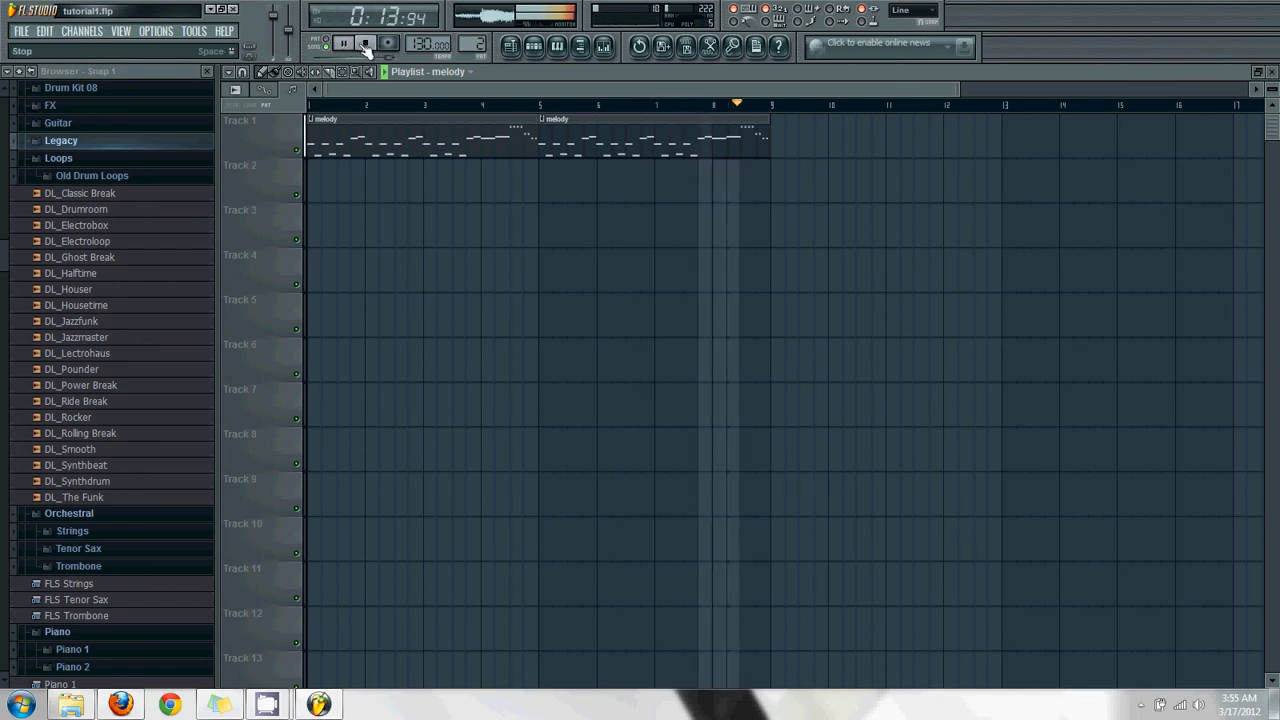
click(364, 46)
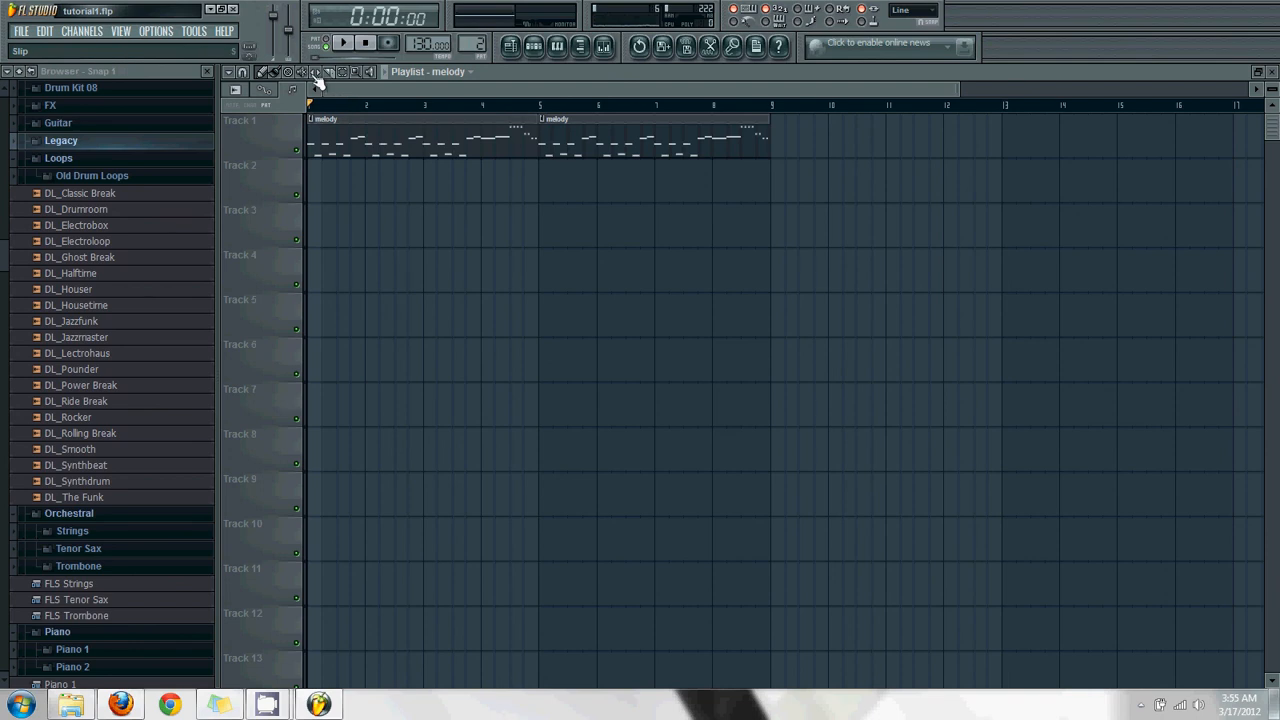
Step: Choose Drums as the clip source and place eight one-bar Drums clips end to end on Track 2, from bar 1 through bar 8
click(471, 74)
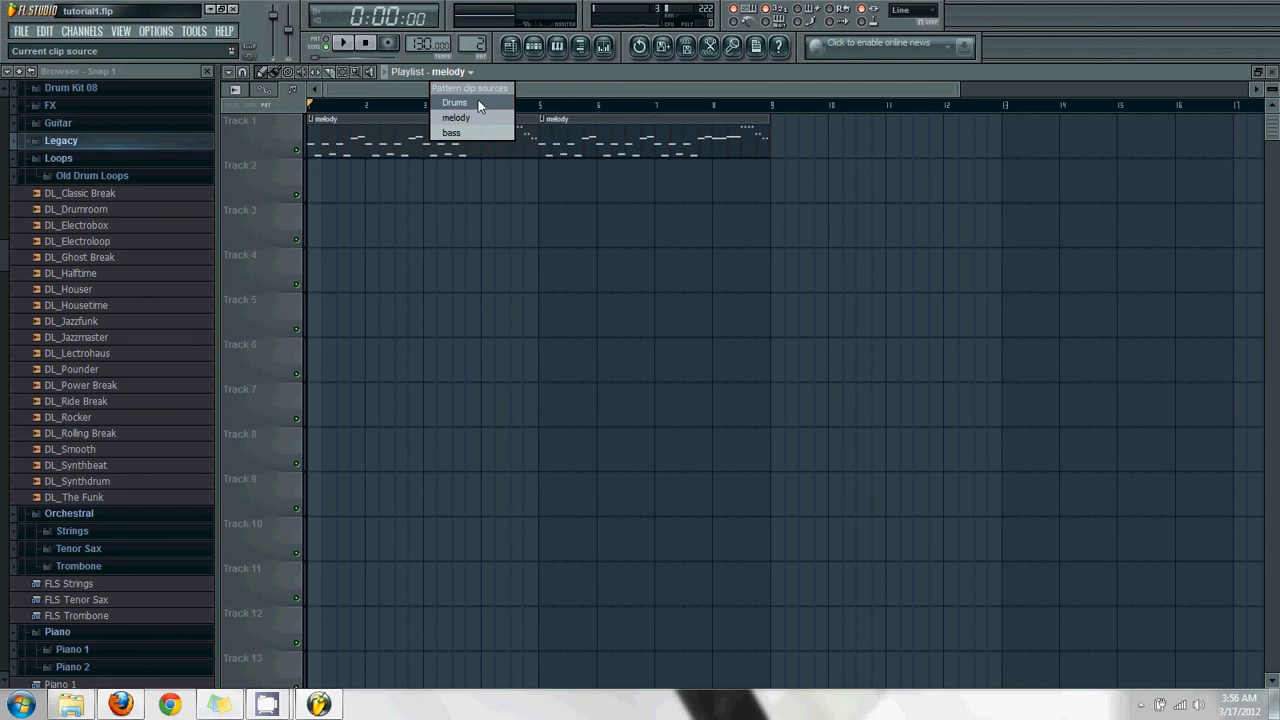
click(479, 103)
click(310, 174)
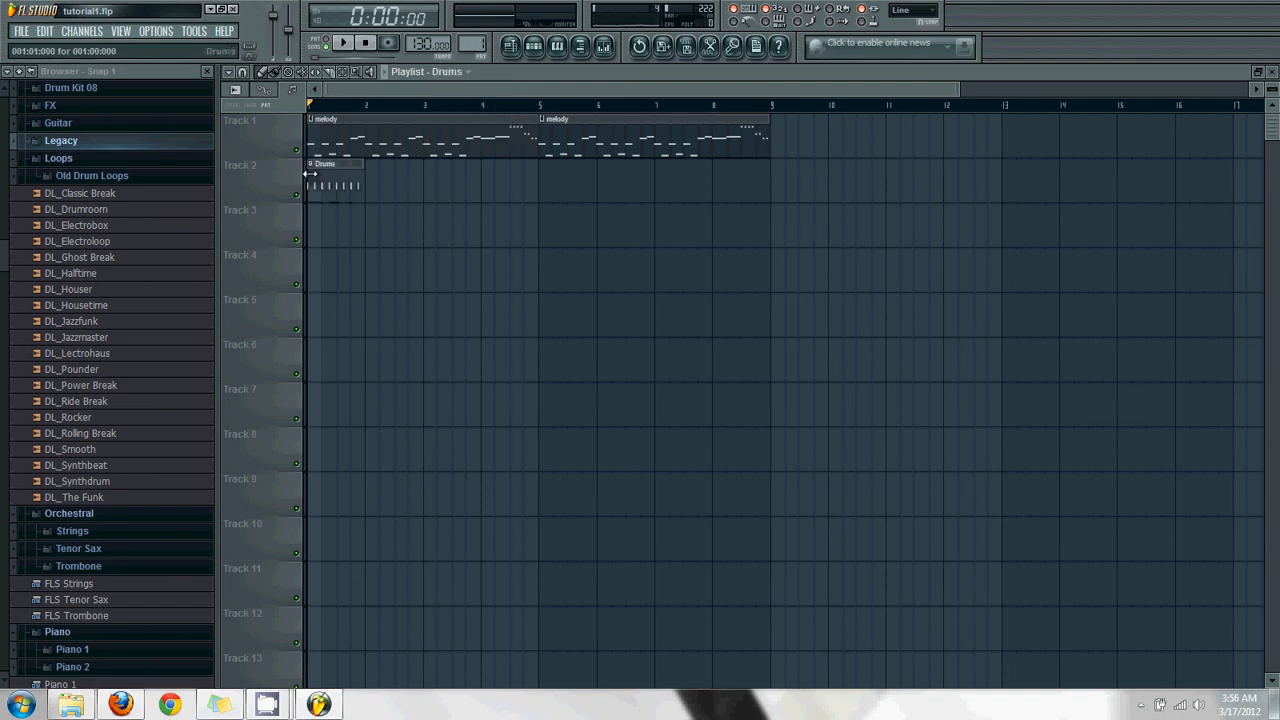
click(368, 171)
click(437, 190)
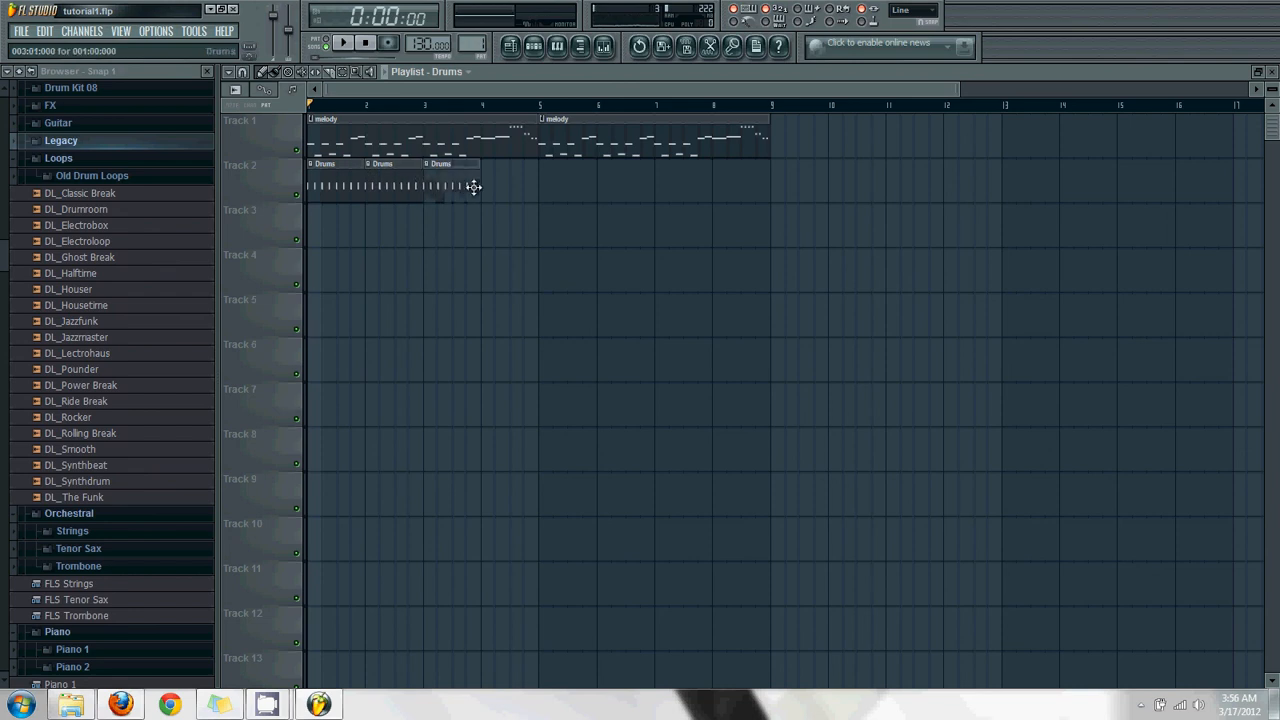
click(488, 190)
click(545, 186)
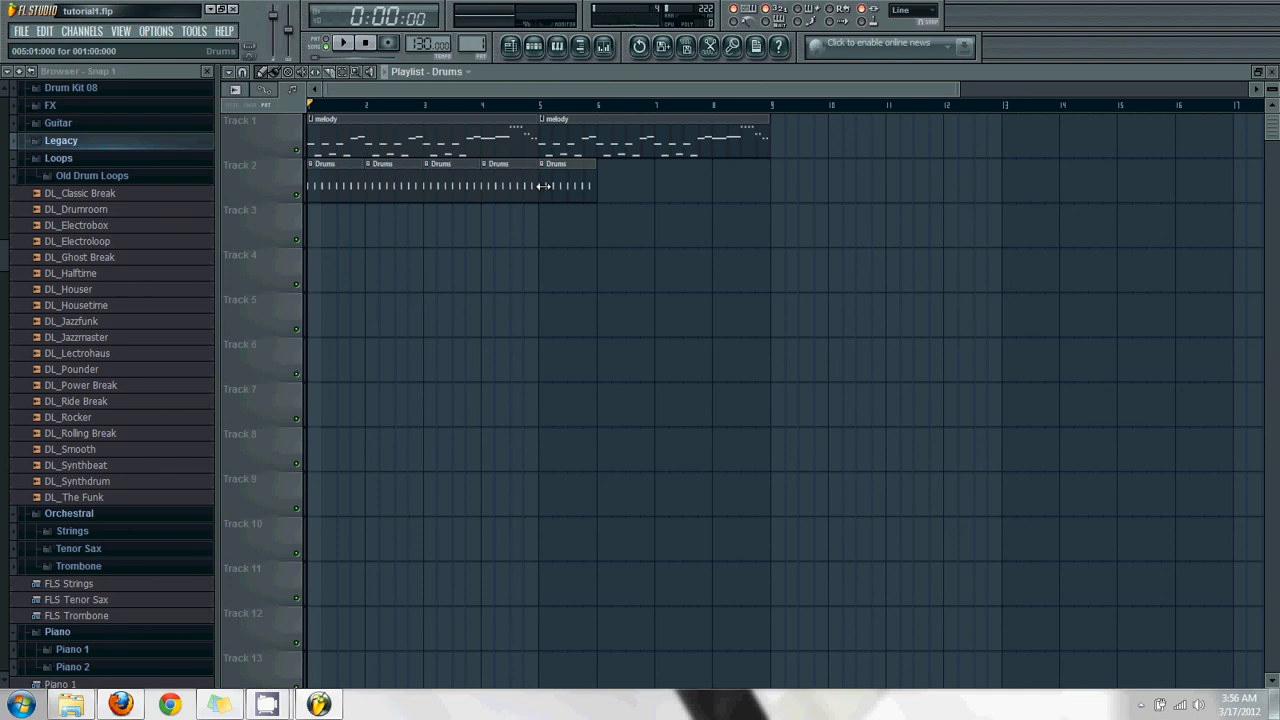
click(612, 192)
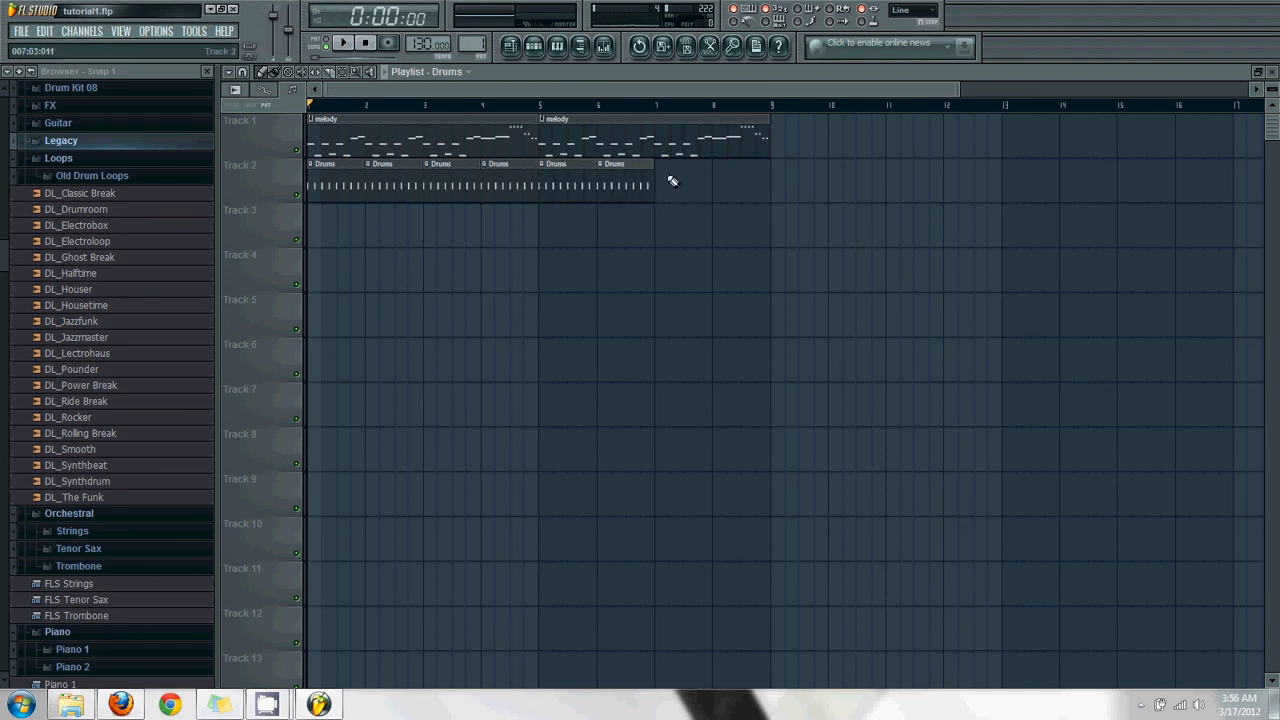
click(664, 184)
click(726, 191)
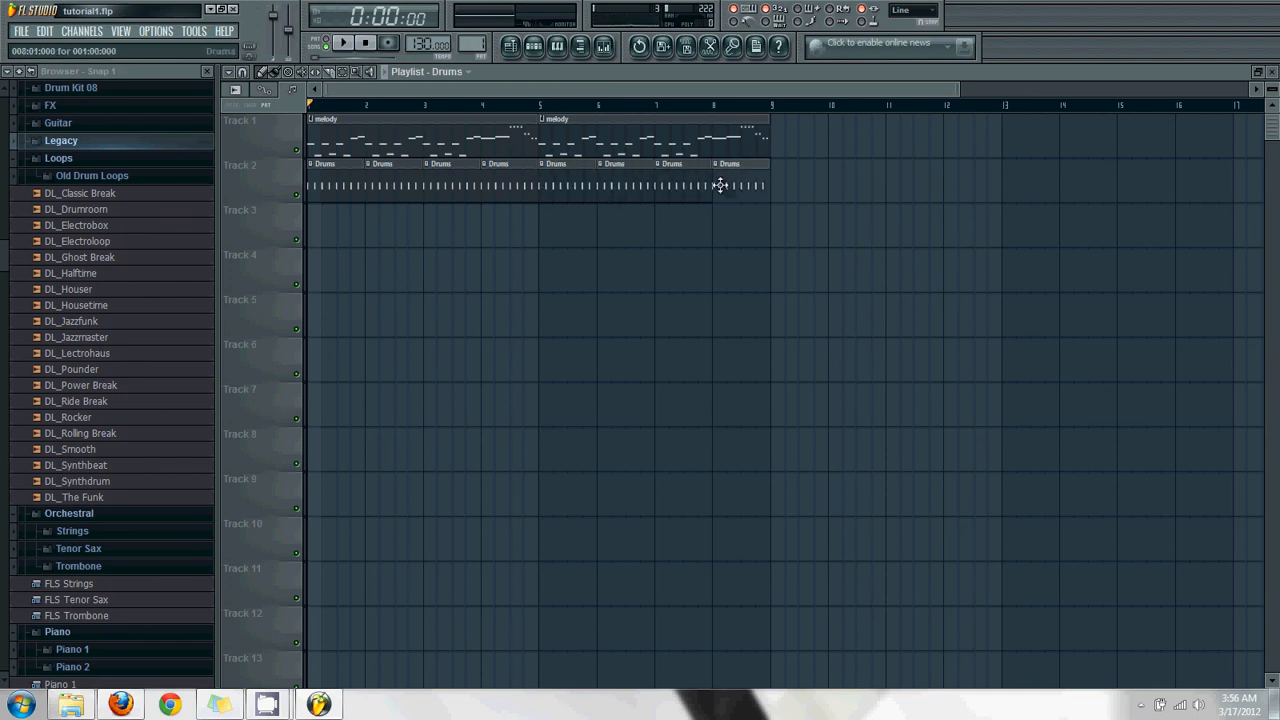
Step: Delete the second melody clip on Track 1, pick up the first melody clip as the source, and place a copy at bar 5
right_click(575, 128)
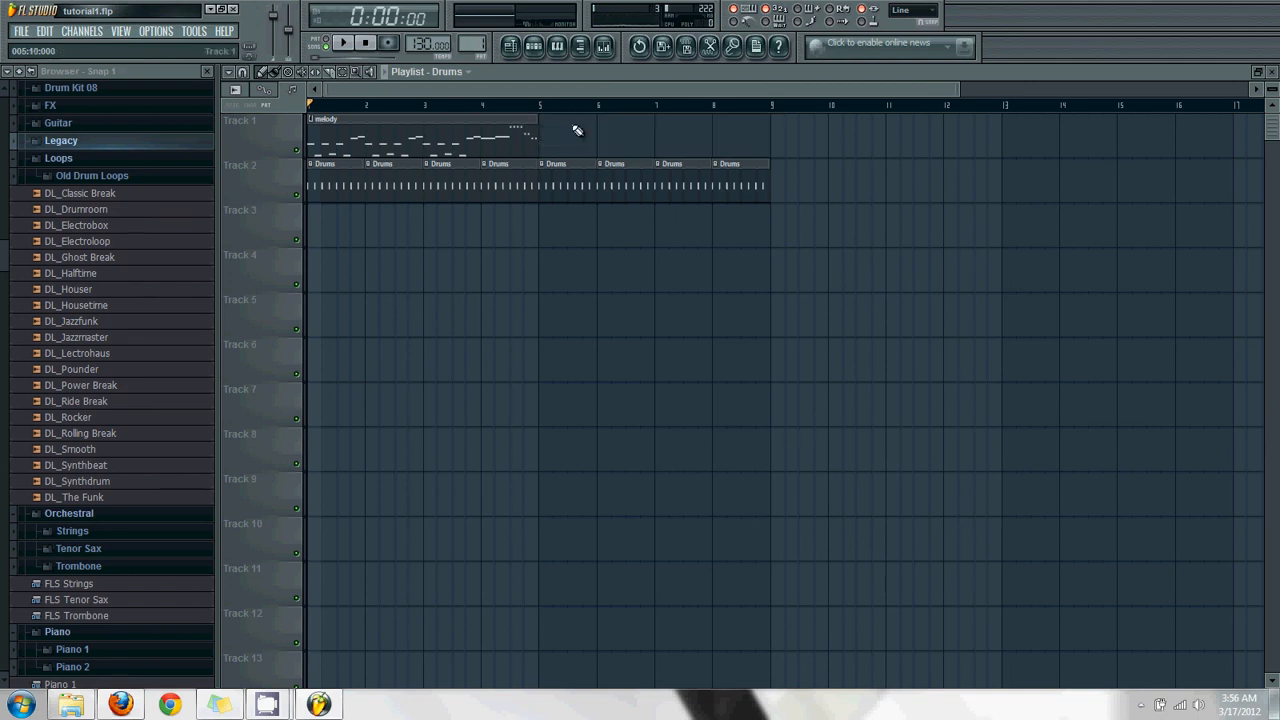
click(466, 115)
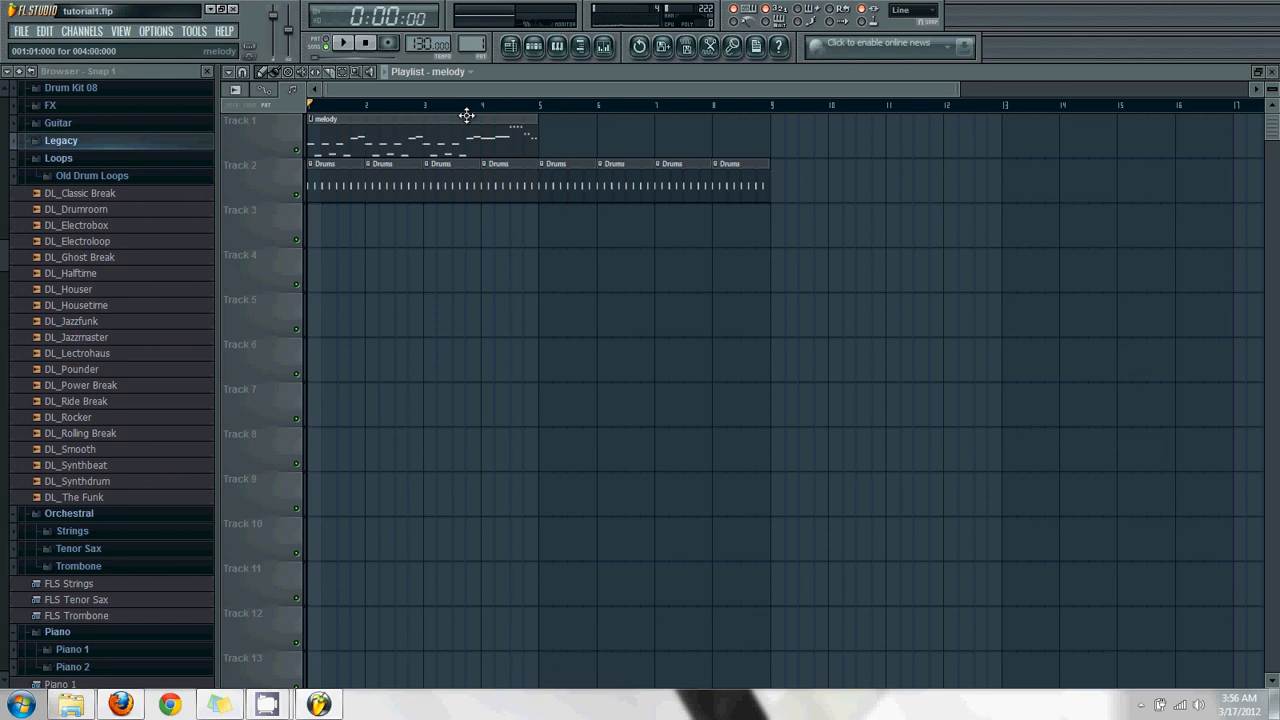
click(542, 127)
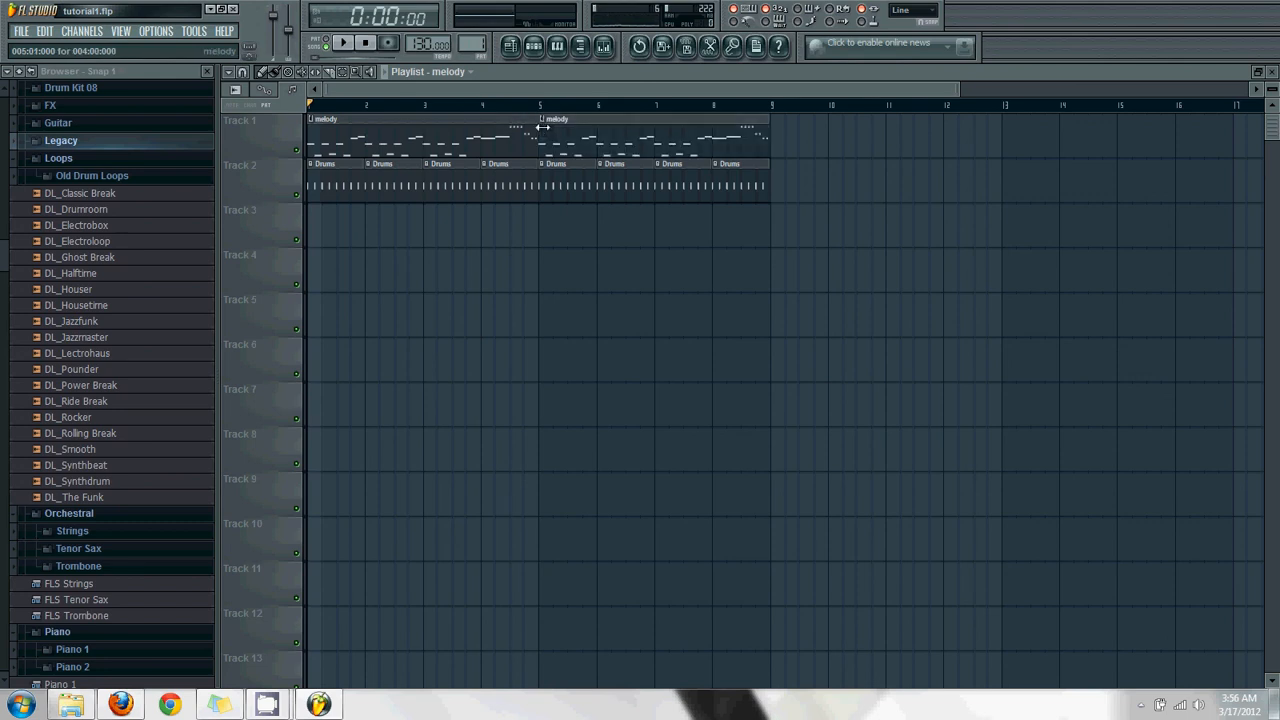
Step: Place bass pattern clips on Track 3 at bars 1 and 5, and play a part of the arrangement
click(469, 72)
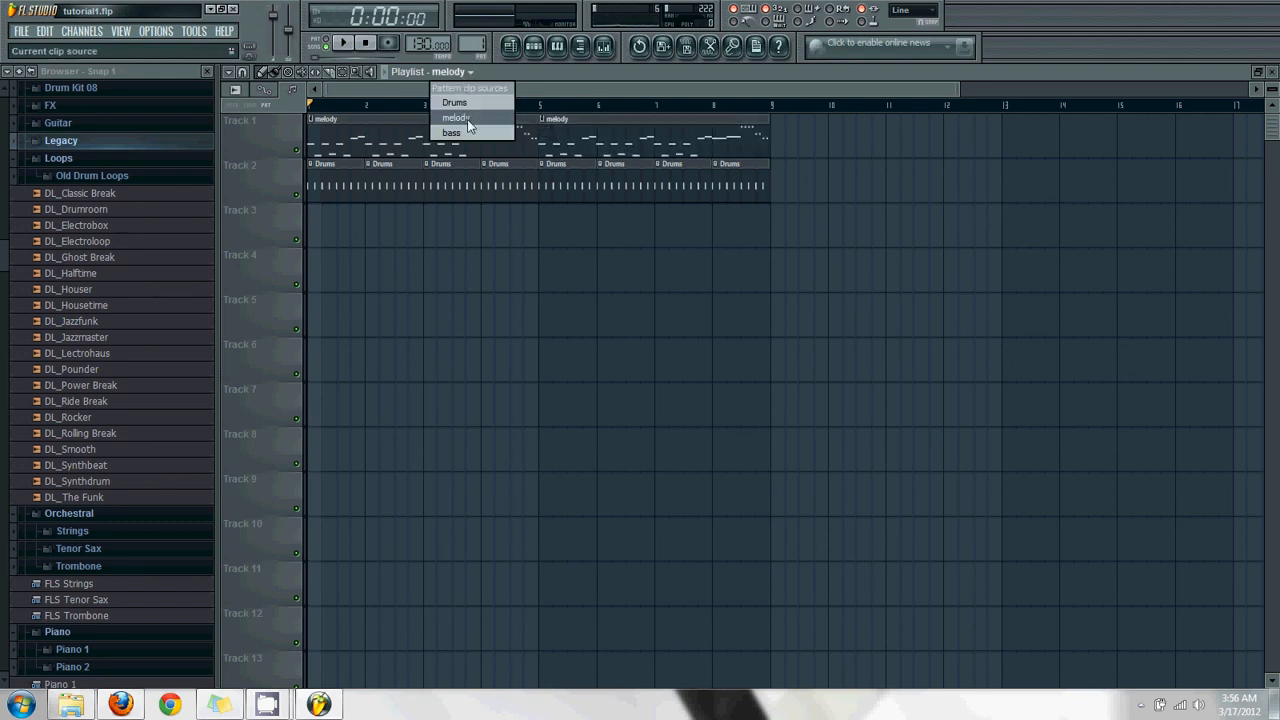
click(468, 131)
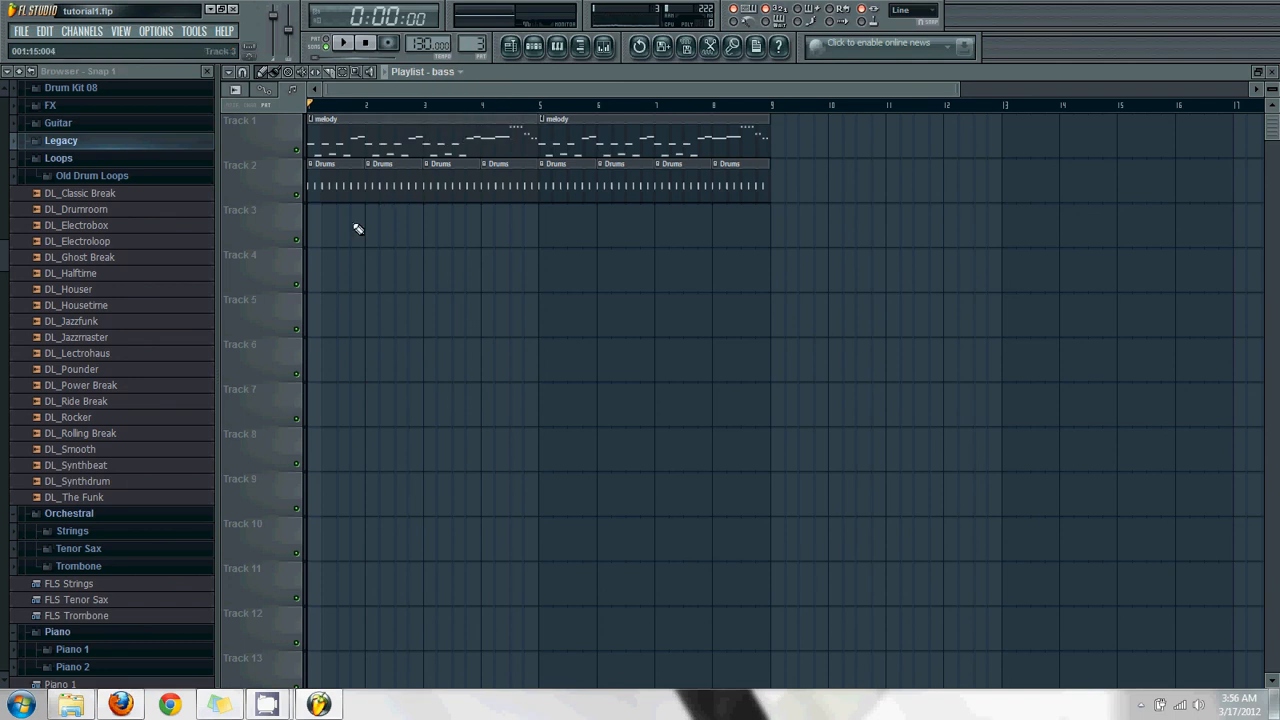
click(317, 220)
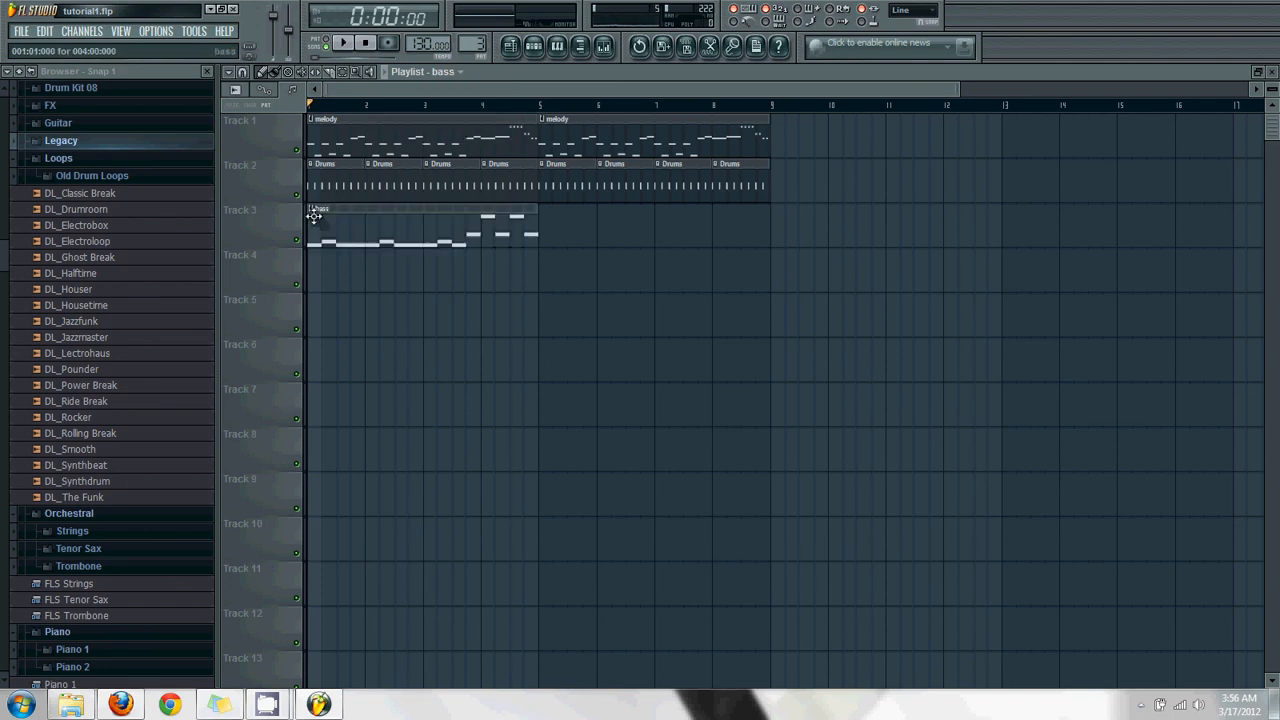
click(547, 233)
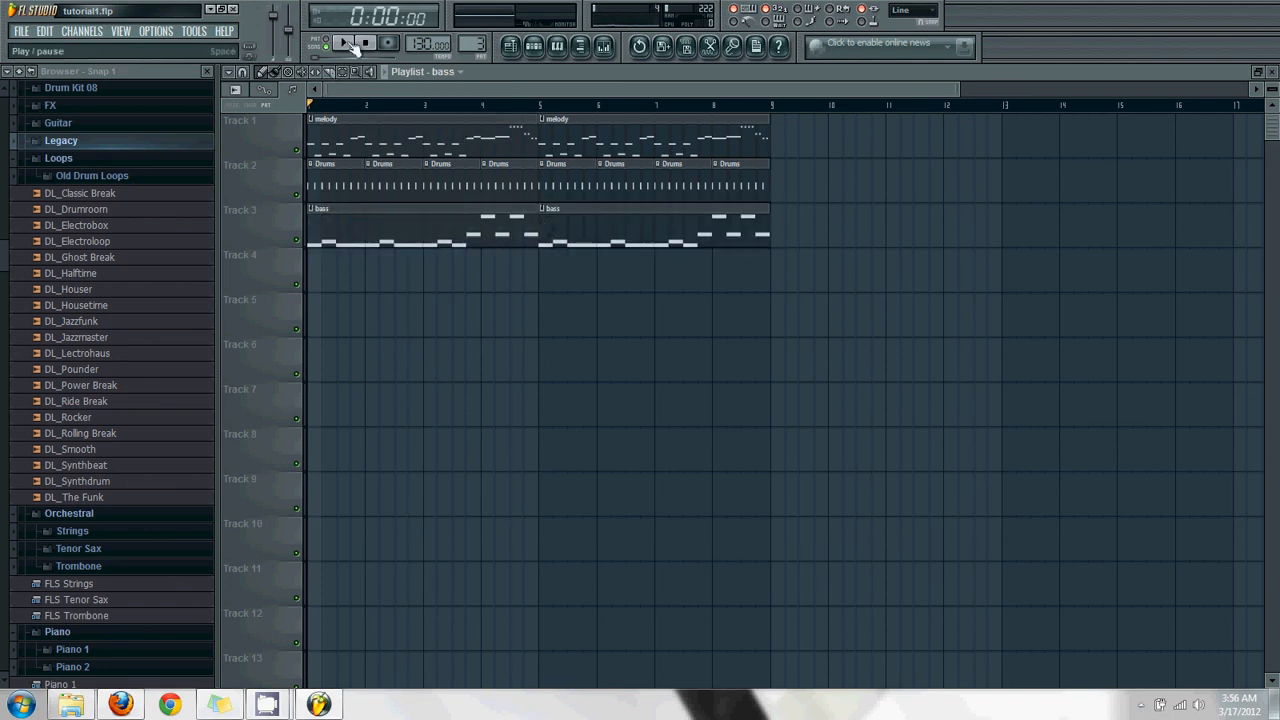
click(345, 44)
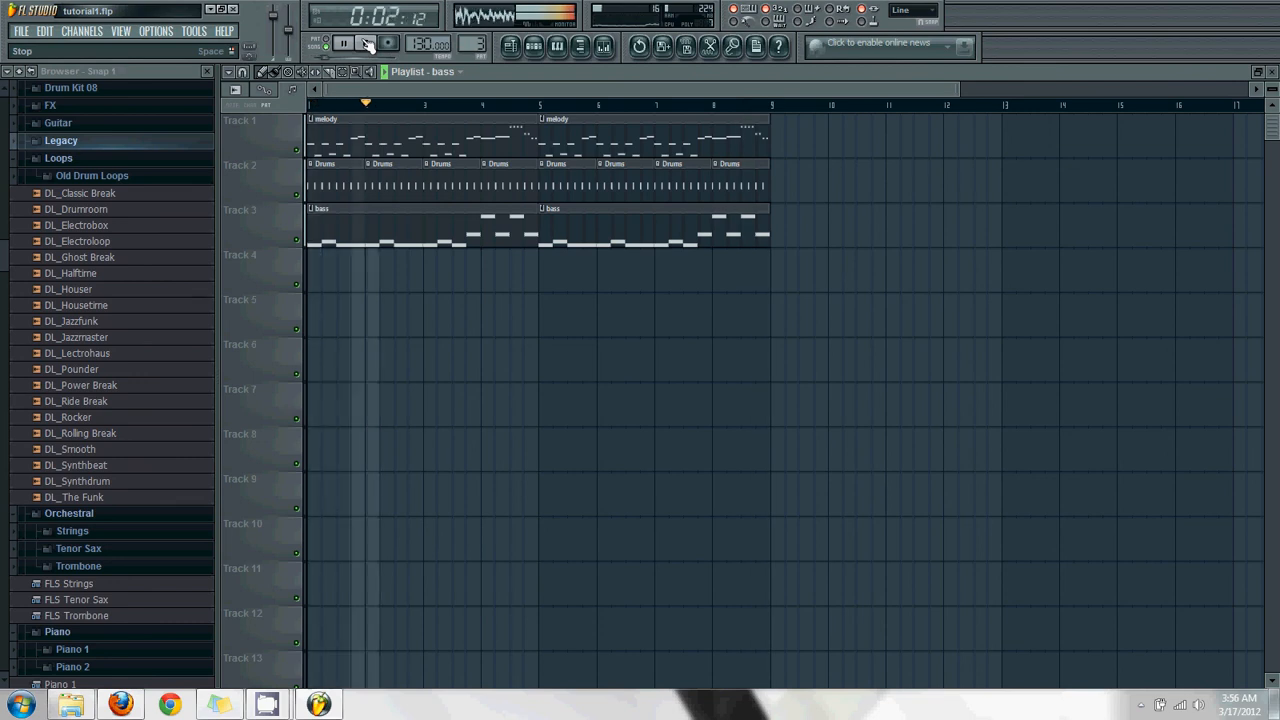
click(368, 45)
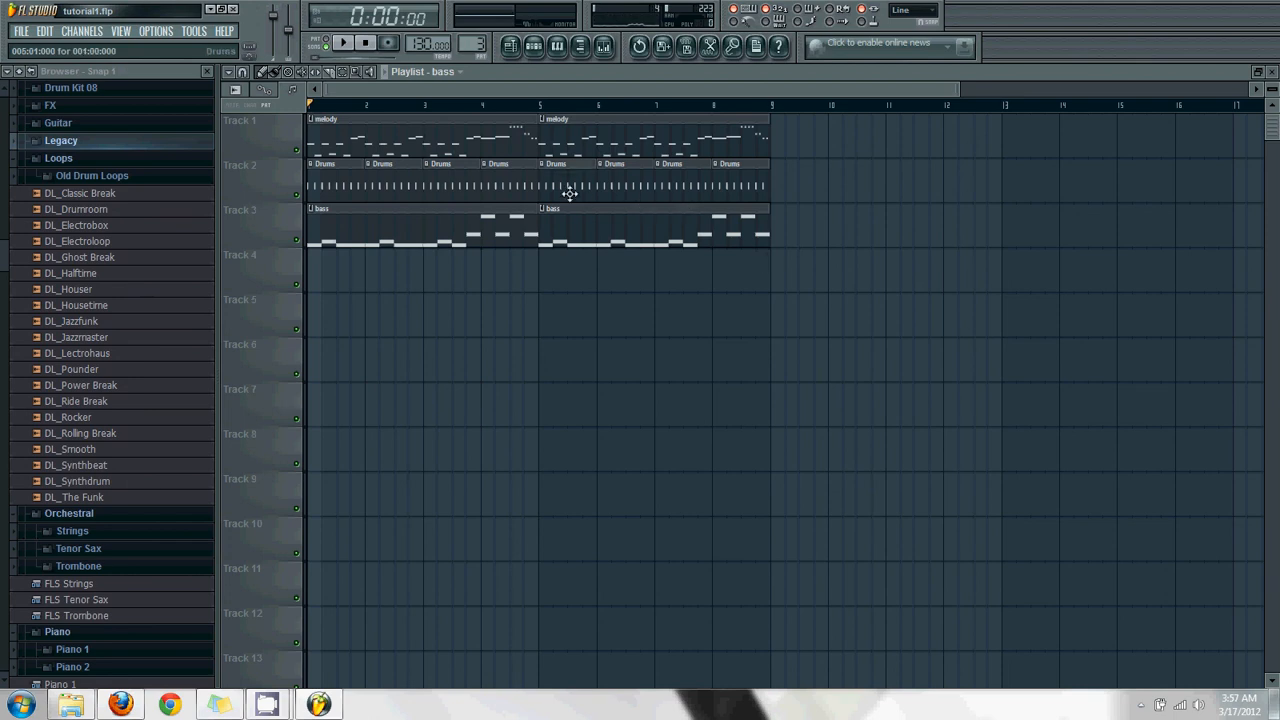
Step: Delete the four Drums clips in bars 1 to 4 of Track 2, removing any stray bass clip, and play the arrangement
right_click(517, 197)
click(516, 195)
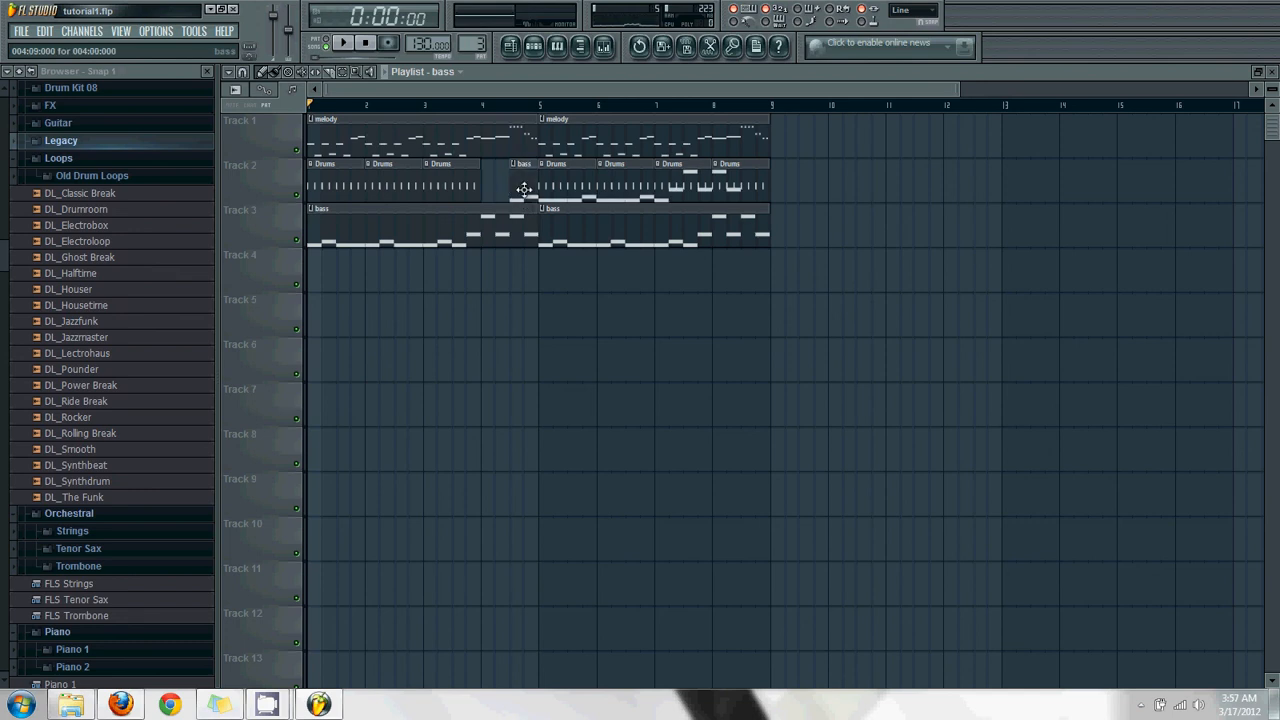
right_click(515, 191)
right_click(451, 191)
right_click(393, 191)
right_click(314, 191)
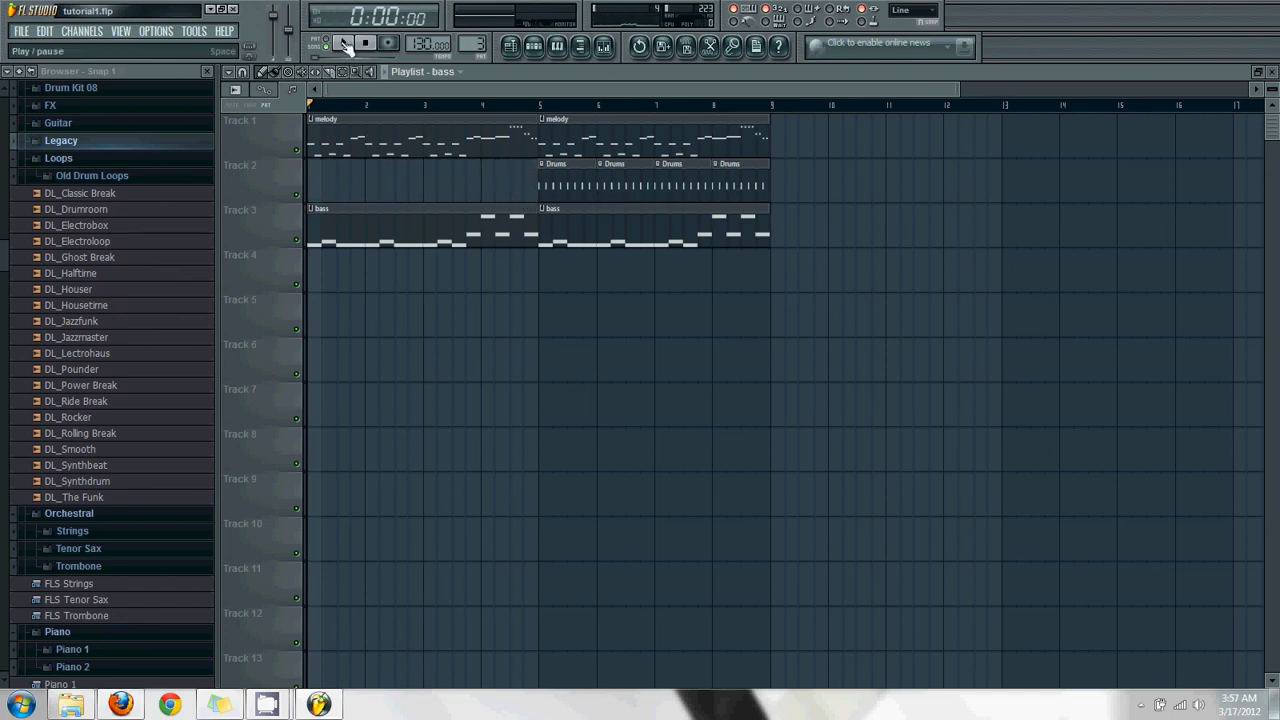
click(344, 44)
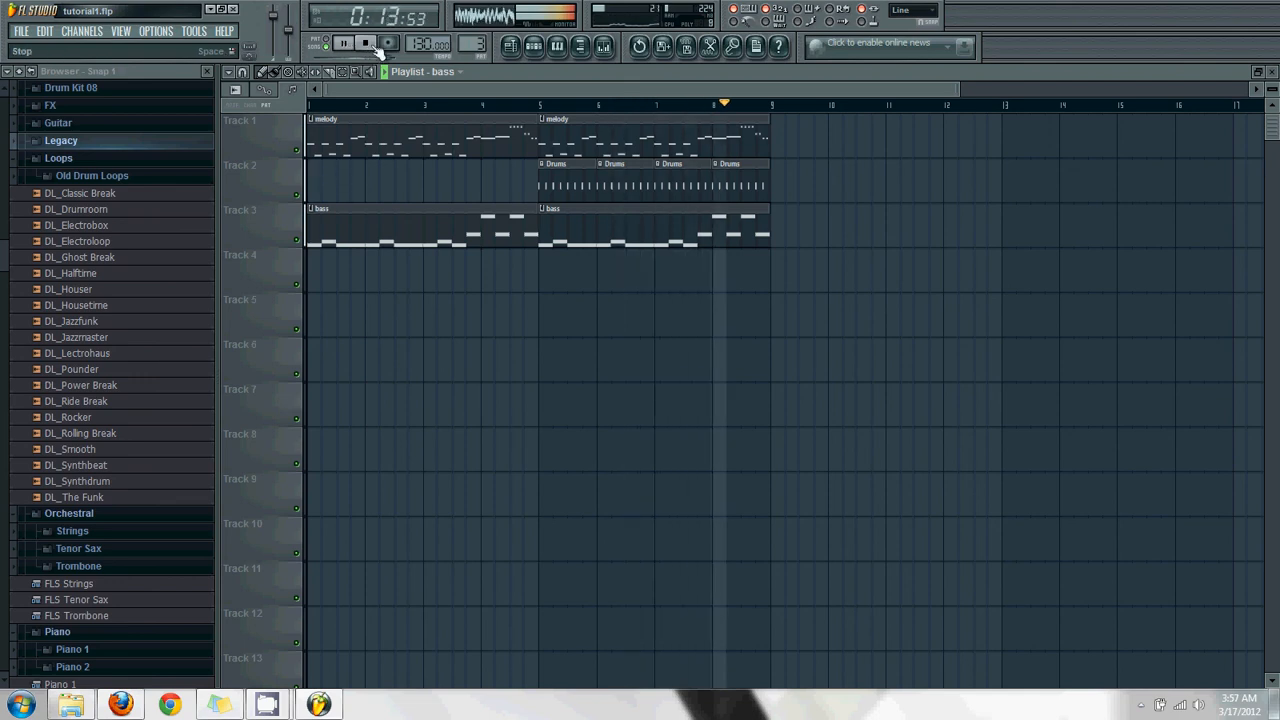
click(368, 45)
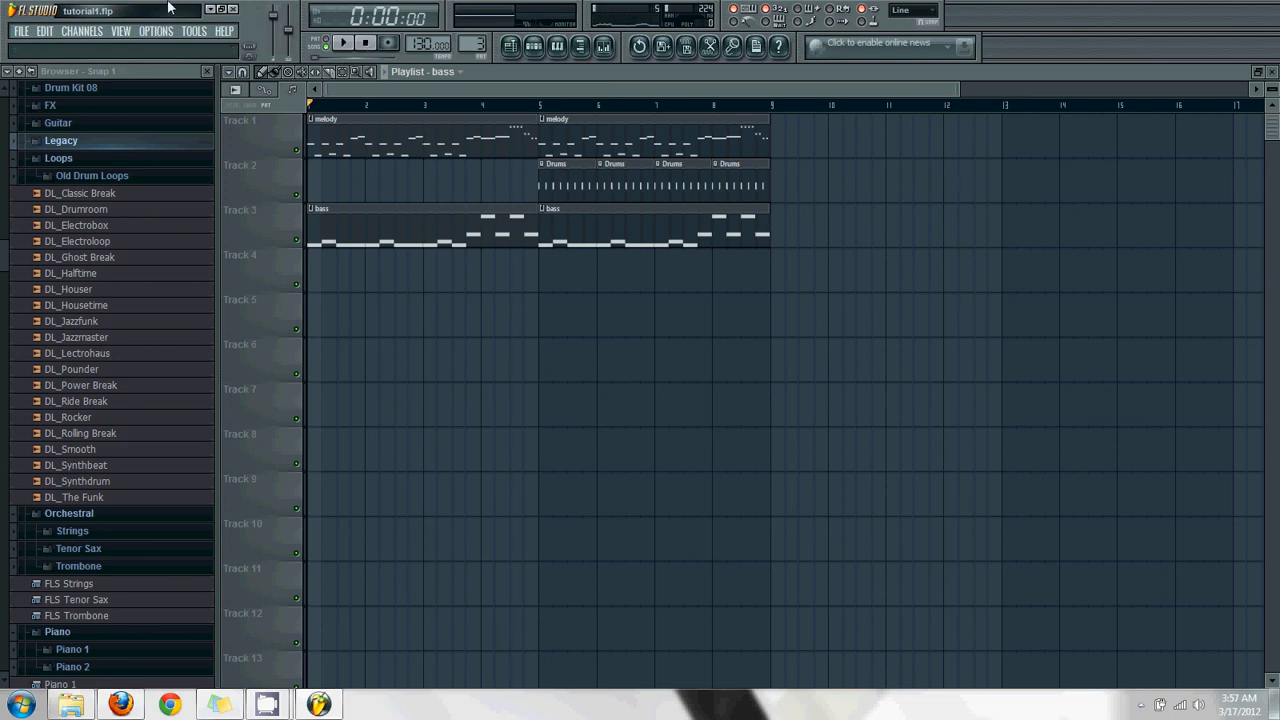
mouse_move(266, 704)
mouse_move(262, 640)
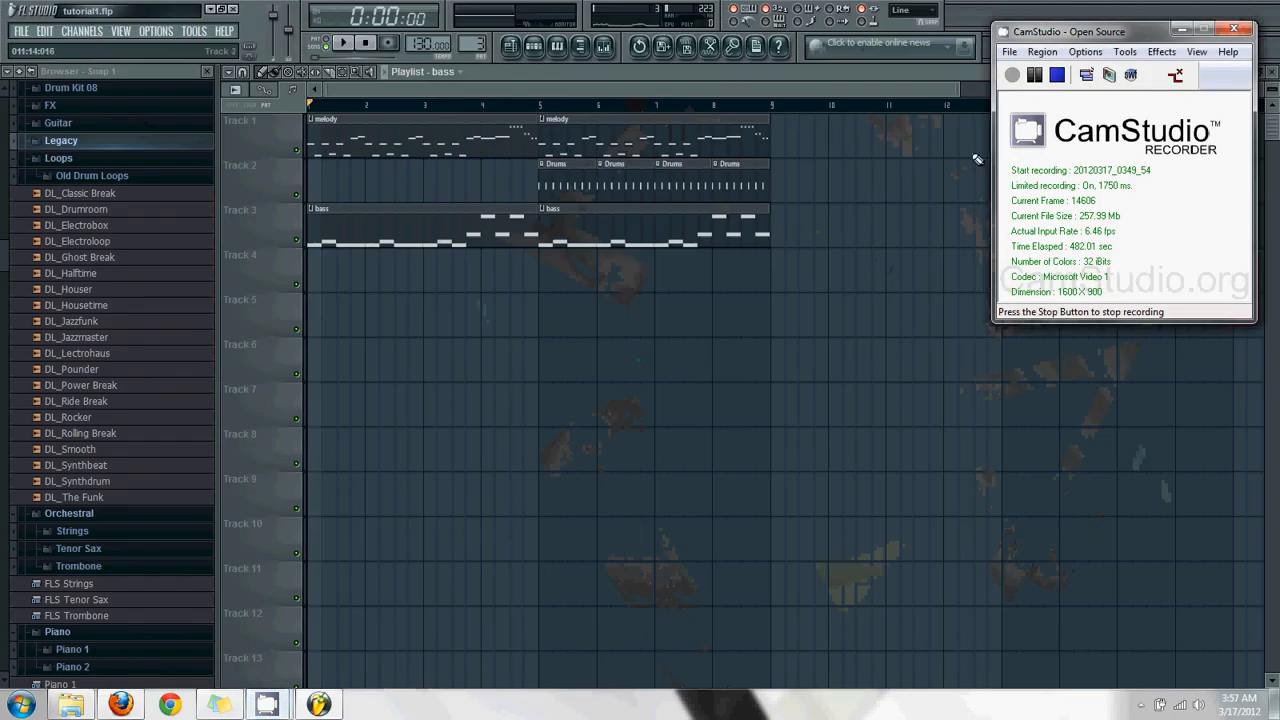